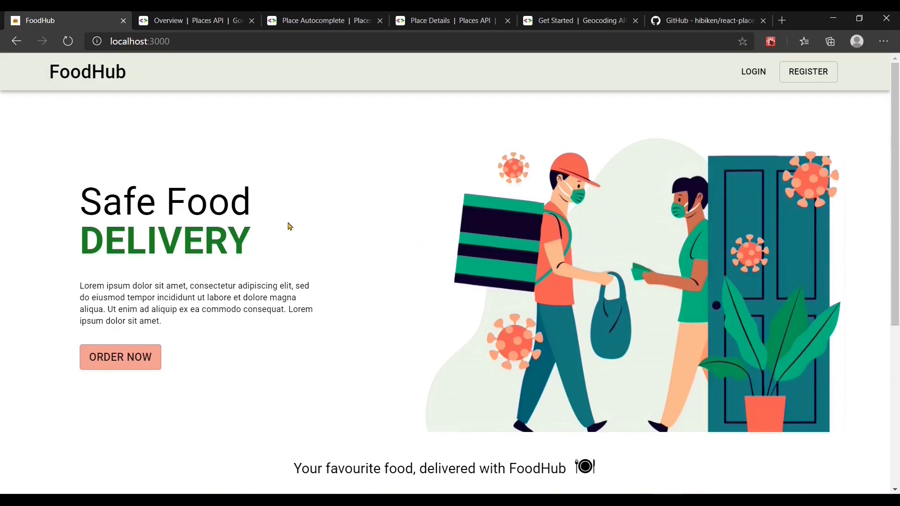
# Step: Scroll down the FoodHub home page to the 'Enter delivery address' search bar
pyautogui.scroll(-3, 315, 269)
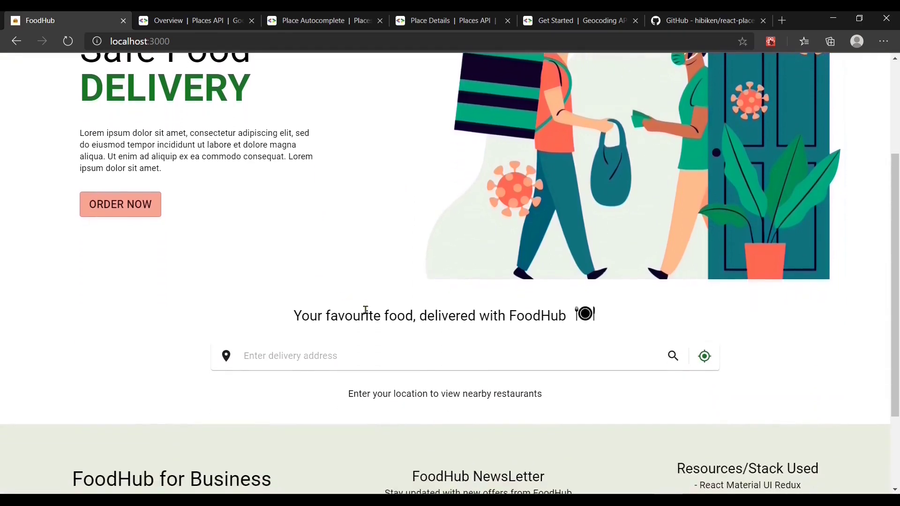
# Step: Enter 'colabal' and then 'mumbai' in the delivery-address box to see place suggestions
pyautogui.click(393, 352)
pyautogui.write('colabal')
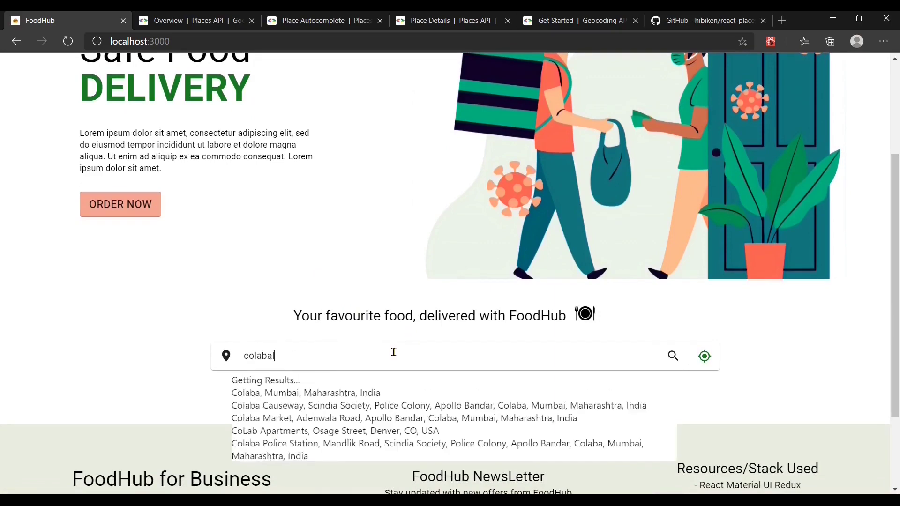
pyautogui.hotkey('ctrl', 'a')
pyautogui.write('mumbai')
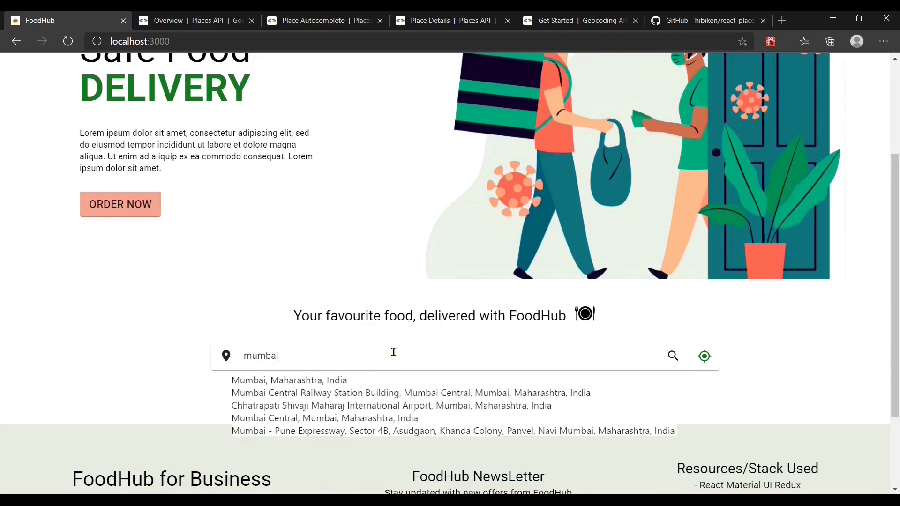
pyautogui.hotkey('ctrl', 'a')
pyautogui.press('BackSpace')
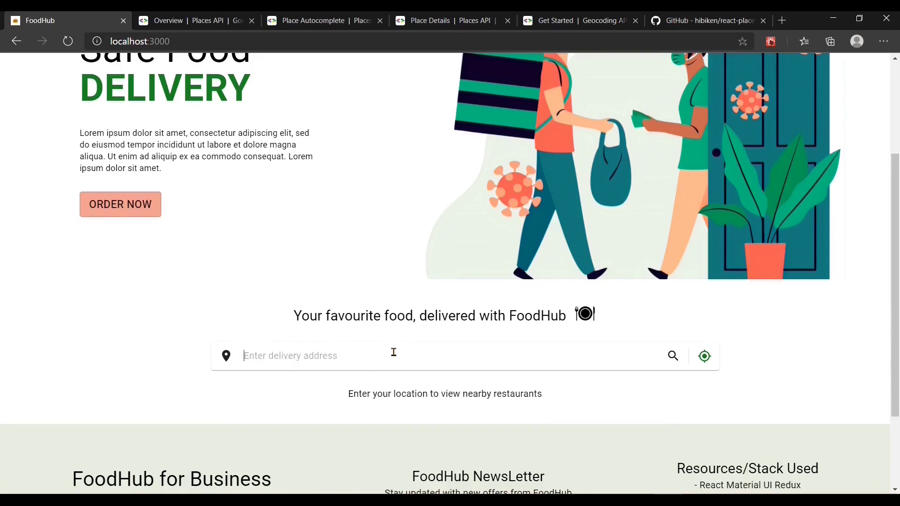
# Step: Try 'pune' and then 'malad' as the address, then switch to the Places API overview
pyautogui.write('pune')
pyautogui.hotkey('ctrl', 'a')
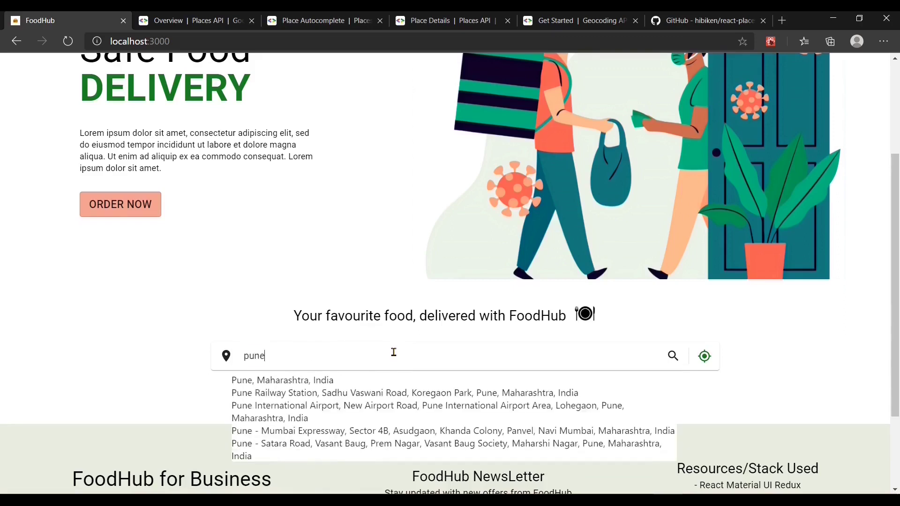
pyautogui.write('malad')
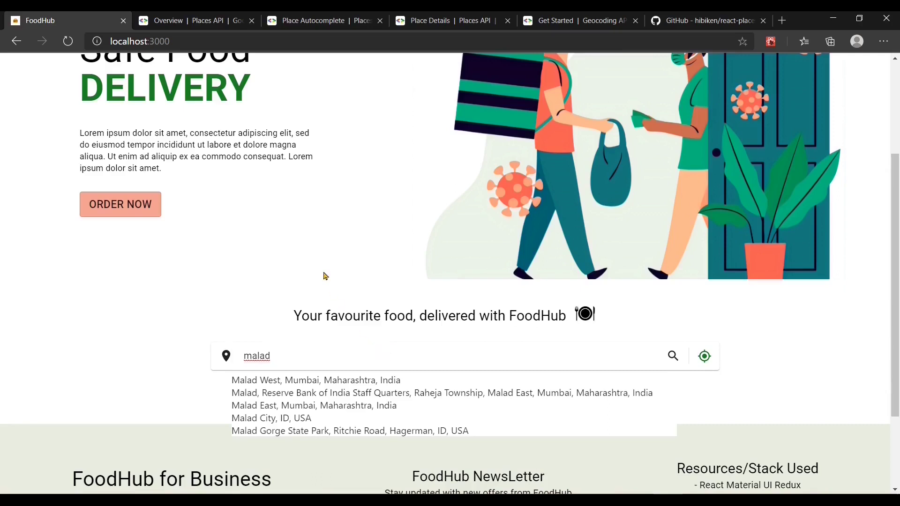
pyautogui.click(206, 27)
# Step: Highlight the Places API intro sentence on the overview page
pyautogui.click(386, 221)
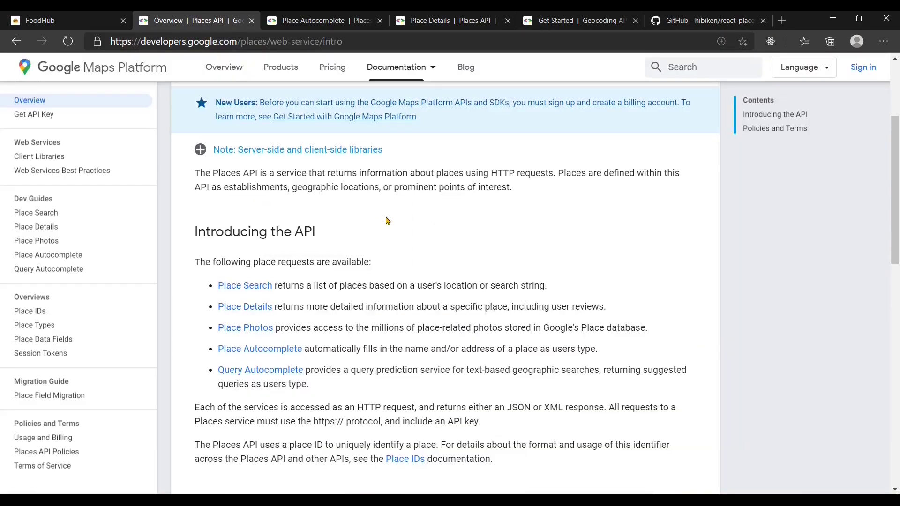
pyautogui.scroll(3, 387, 220)
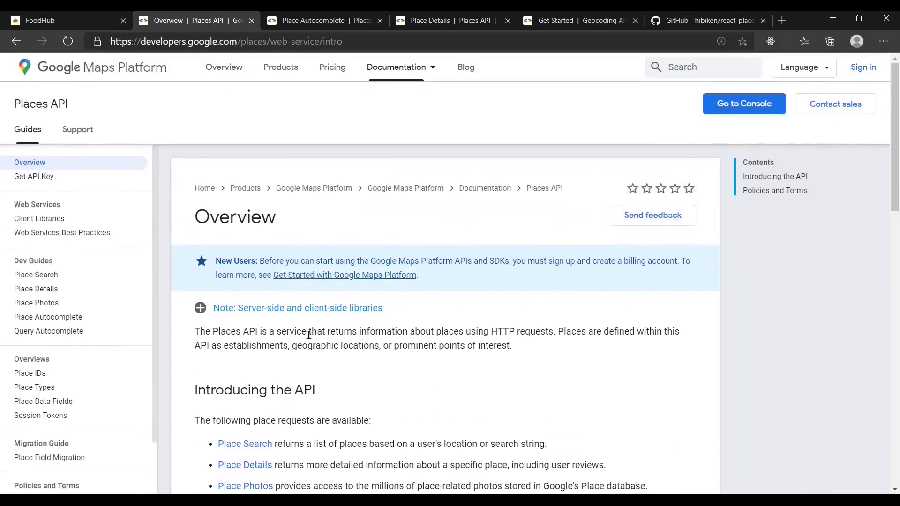
pyautogui.moveTo(313, 334); pyautogui.dragTo(554, 334)
pyautogui.click(532, 362)
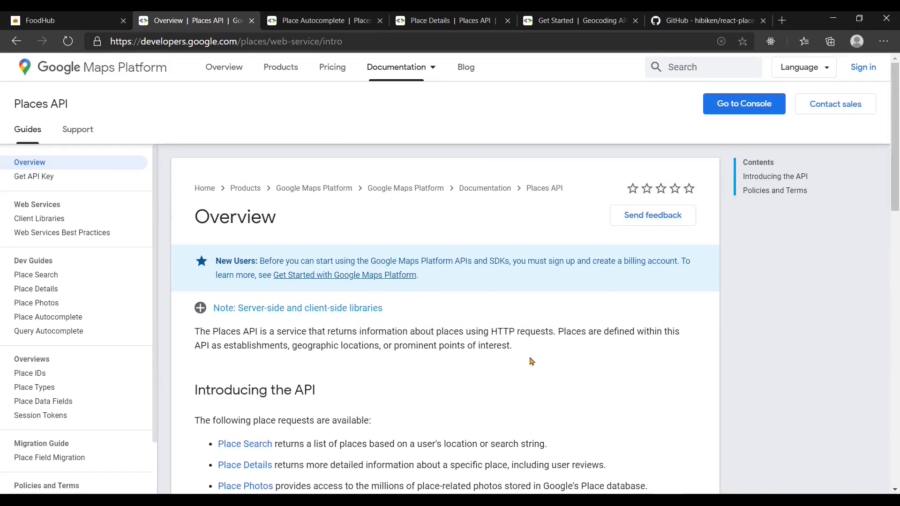
# Step: Scroll through the overview, then switch to the Place Autocomplete JSON example
pyautogui.scroll(-3, 514, 396)
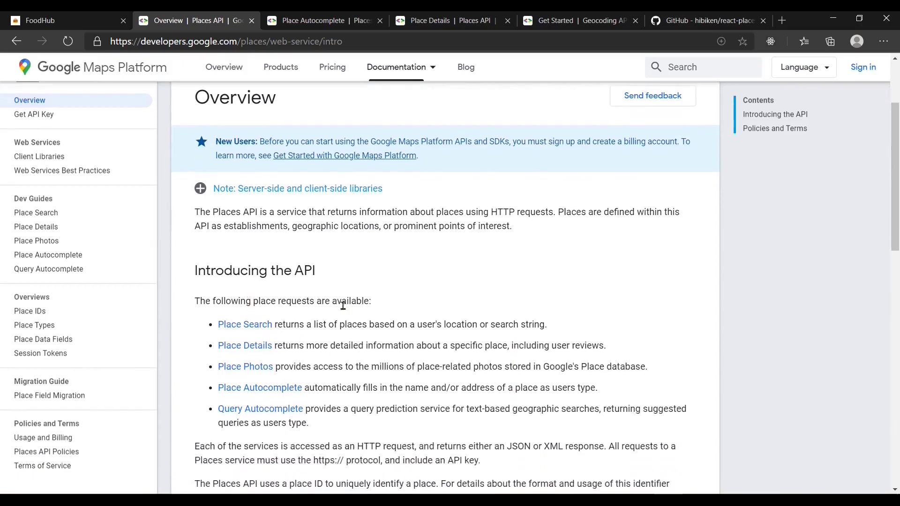
pyautogui.scroll(-1, 361, 377)
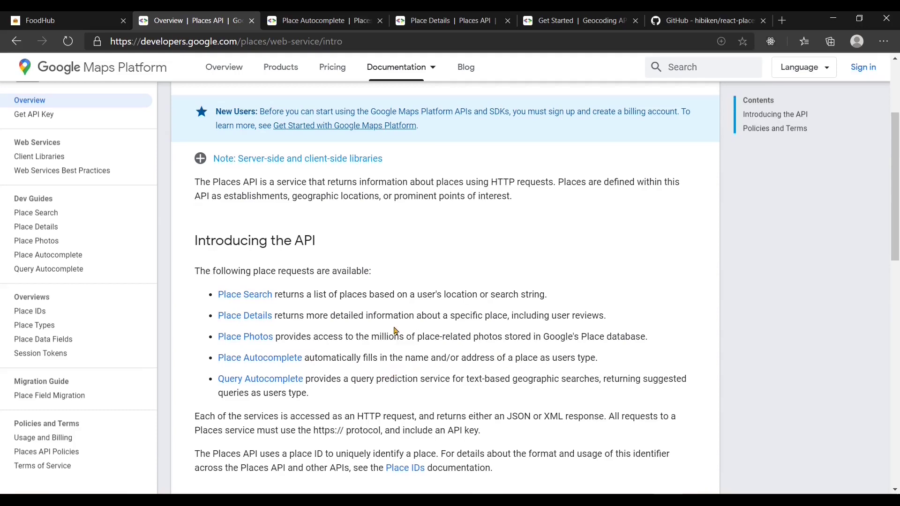
pyautogui.click(323, 24)
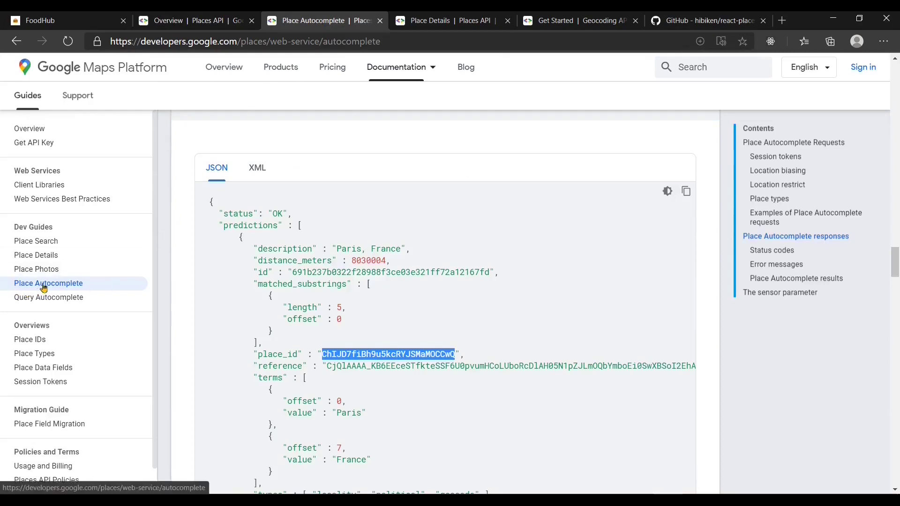
# Step: Scroll through the Place Autocomplete sample JSON response
pyautogui.scroll(3, 231, 281)
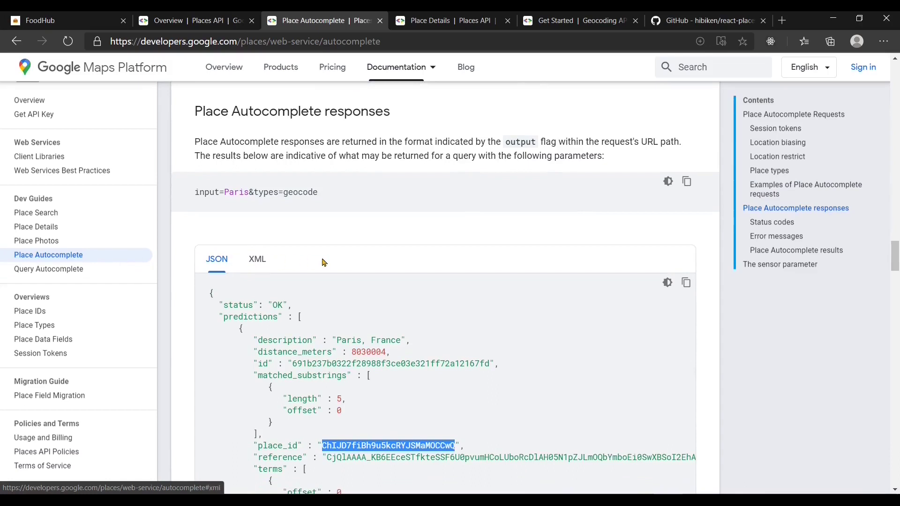
pyautogui.scroll(-1, 407, 256)
pyautogui.click(394, 355)
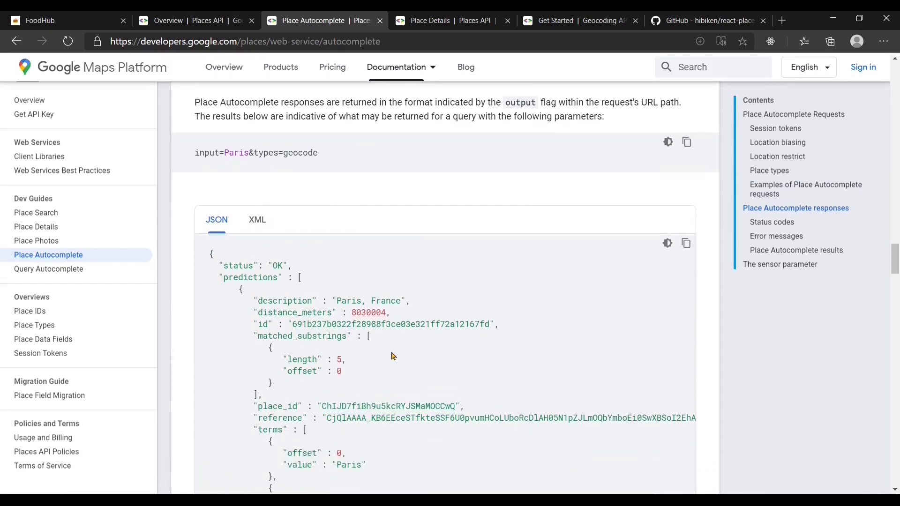
pyautogui.scroll(-2, 394, 357)
pyautogui.scroll(-2, 393, 355)
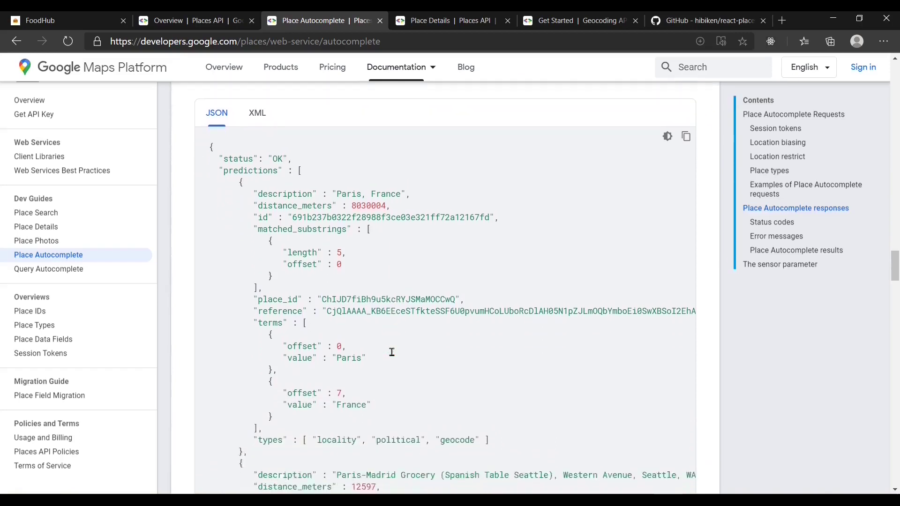
pyautogui.scroll(2, 393, 356)
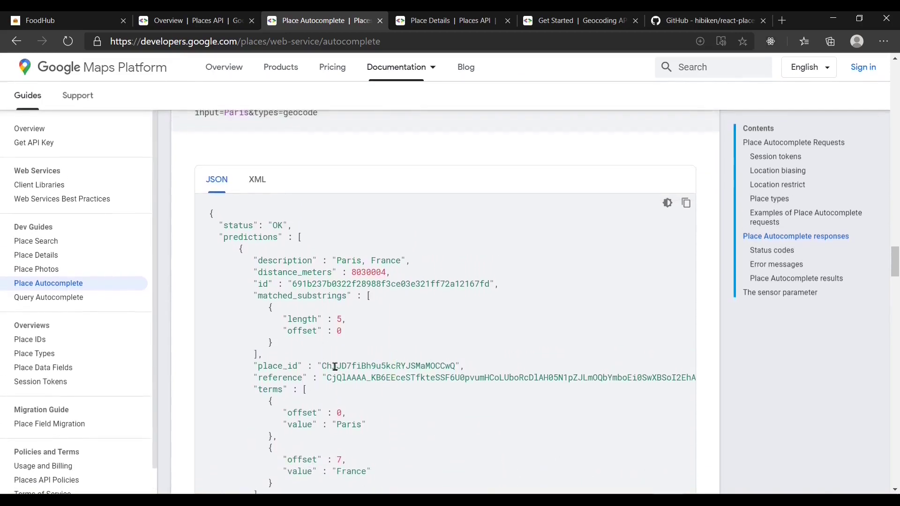
# Step: Highlight the JSON place_id value, then the Place Details description on the overview
pyautogui.moveTo(321, 366); pyautogui.dragTo(454, 366)
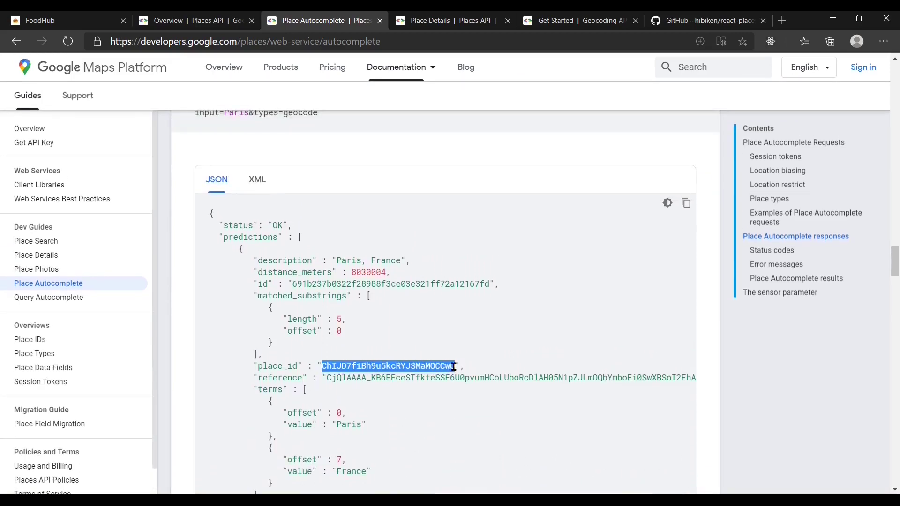
pyautogui.click(419, 353)
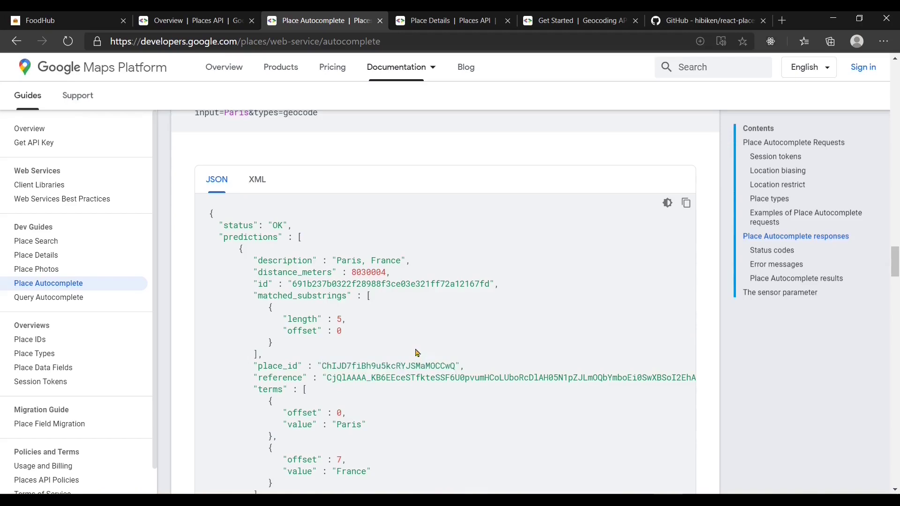
pyautogui.click(207, 30)
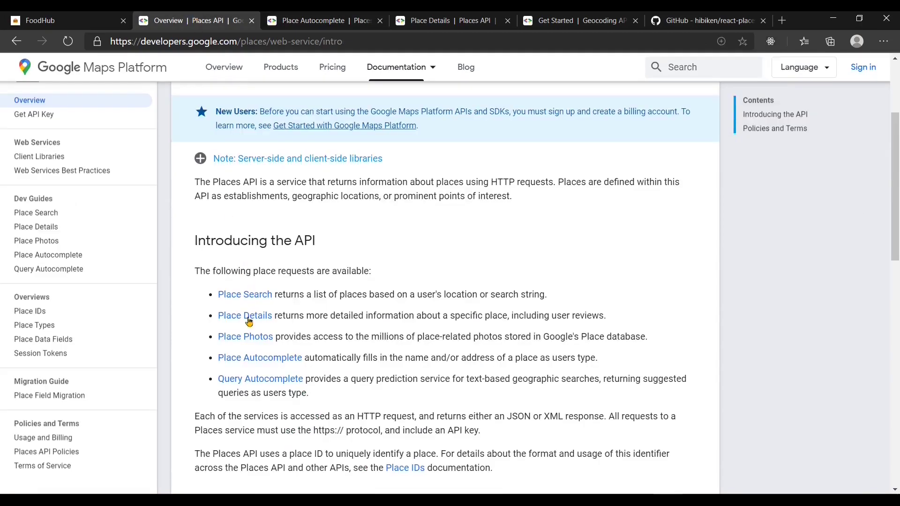
pyautogui.moveTo(273, 317); pyautogui.dragTo(504, 316)
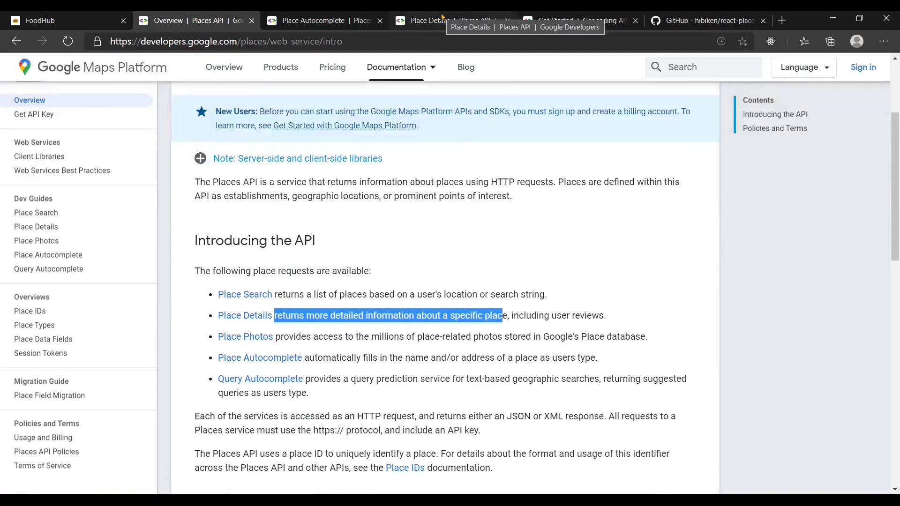
# Step: Open the Place Details documentation and scroll down its sample response
pyautogui.click(436, 20)
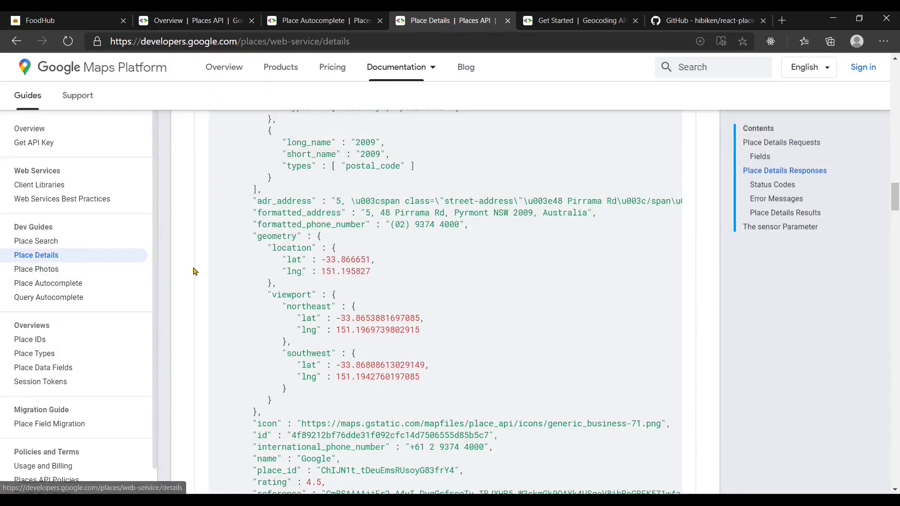
pyautogui.scroll(6, 195, 272)
pyautogui.scroll(11, 195, 271)
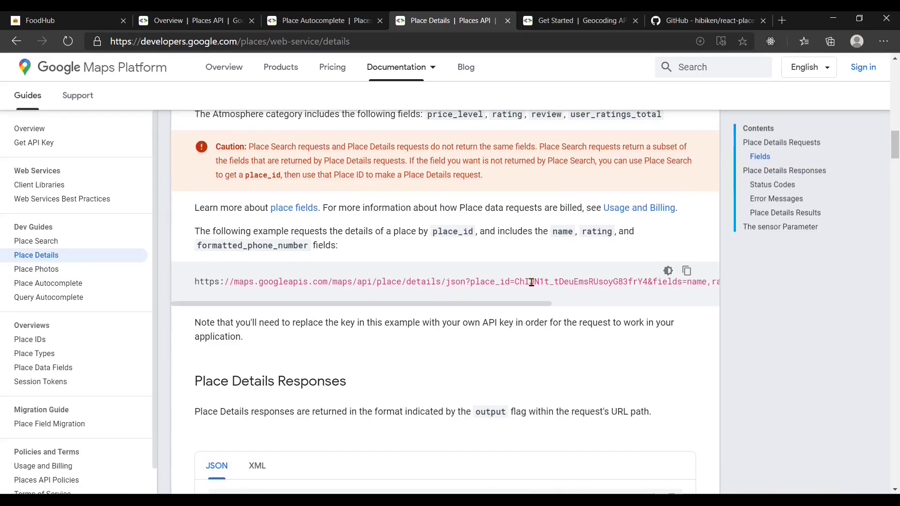
pyautogui.click(312, 19)
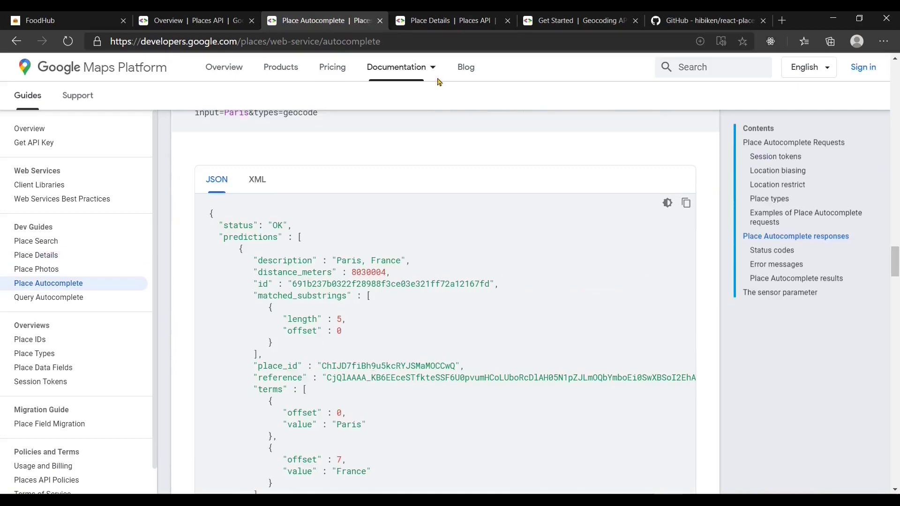
pyautogui.click(438, 21)
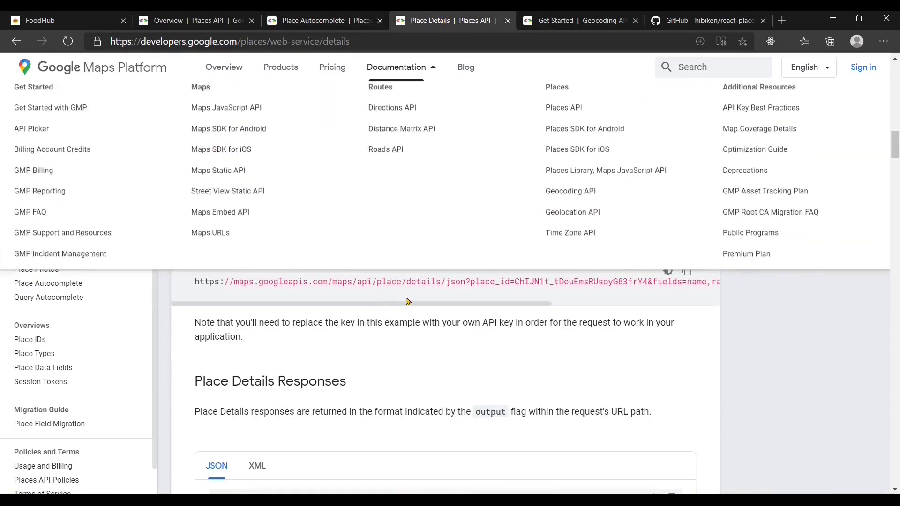
pyautogui.scroll(-5, 442, 386)
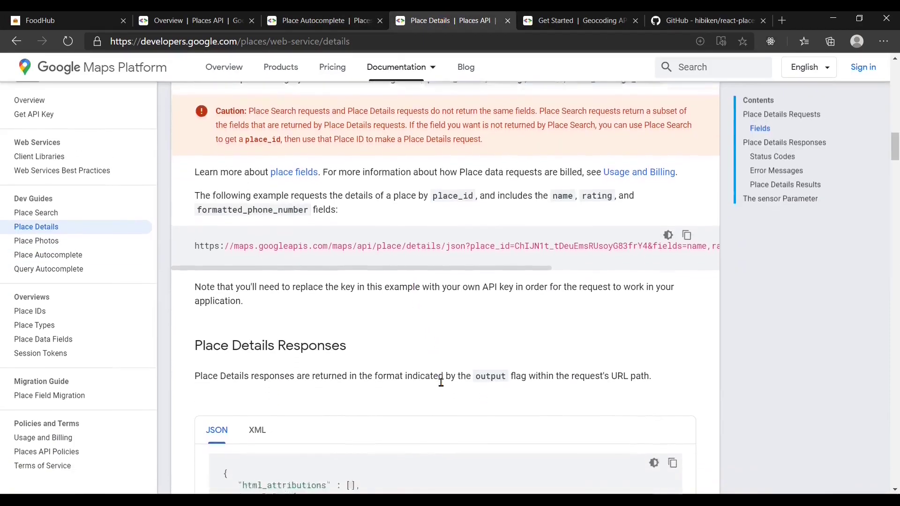
pyautogui.scroll(-9, 442, 387)
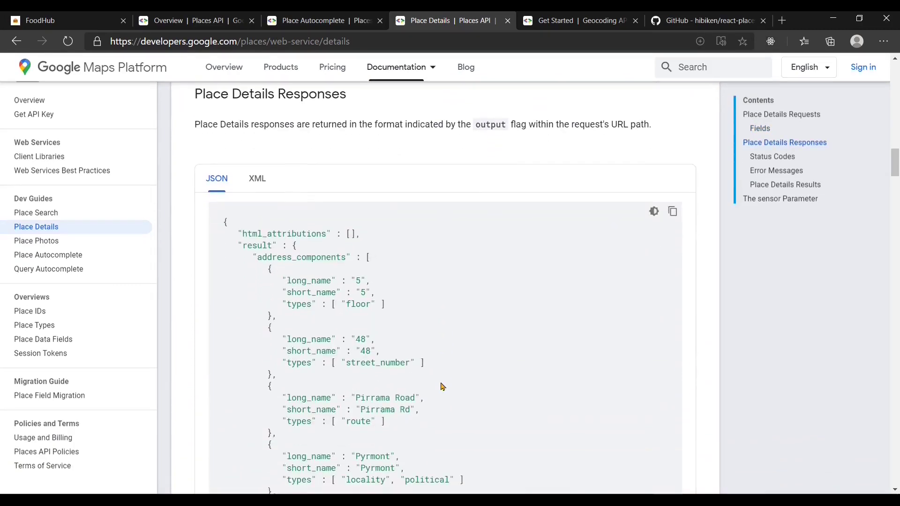
pyautogui.scroll(-3, 442, 386)
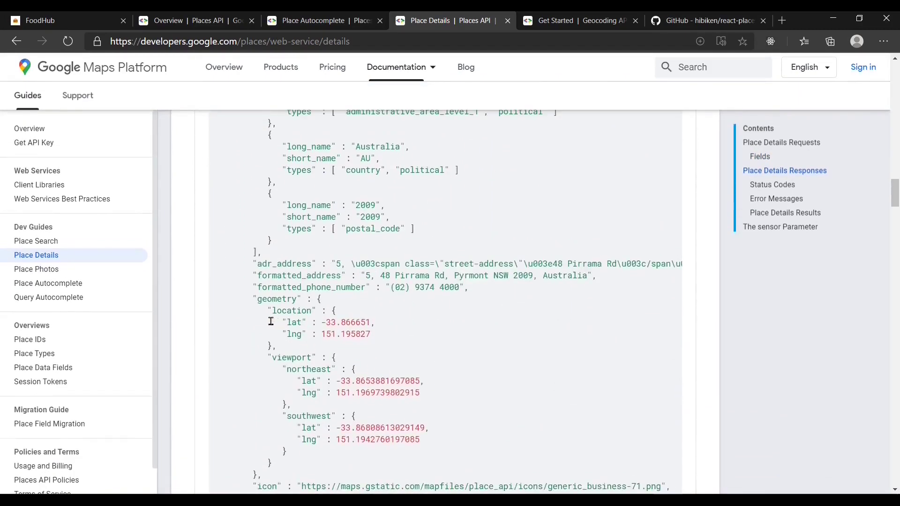
# Step: Highlight the geometry location coordinates, view the react-places-autocomplete GitHub README, and return to FoodHub
pyautogui.moveTo(268, 310); pyautogui.dragTo(287, 351)
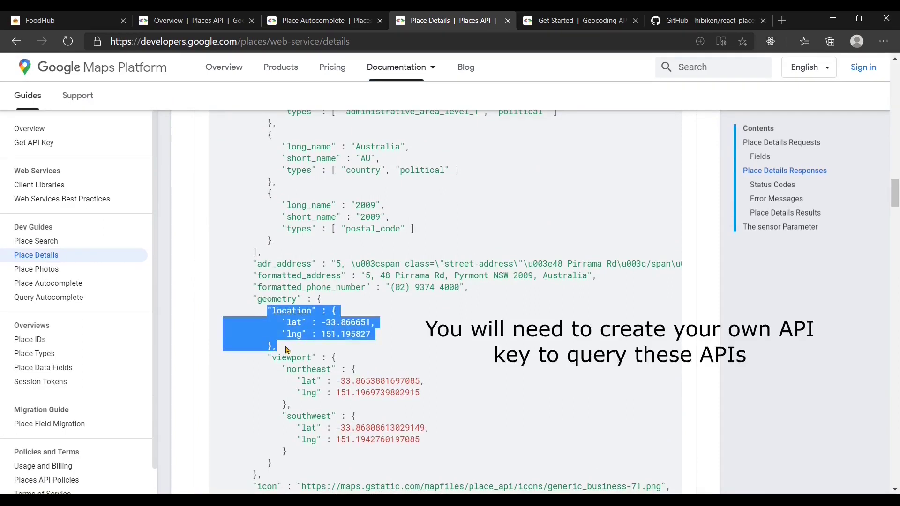
pyautogui.click(287, 350)
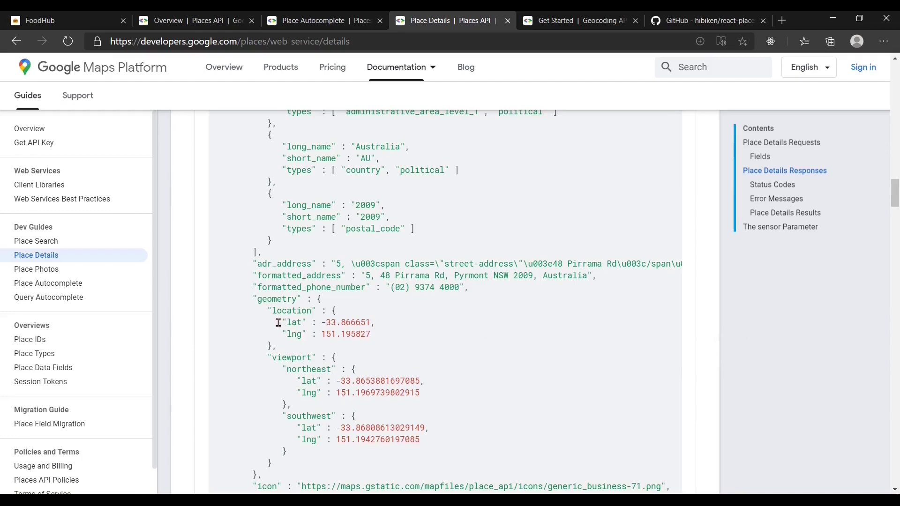
pyautogui.hotkey('ctrl', '9')
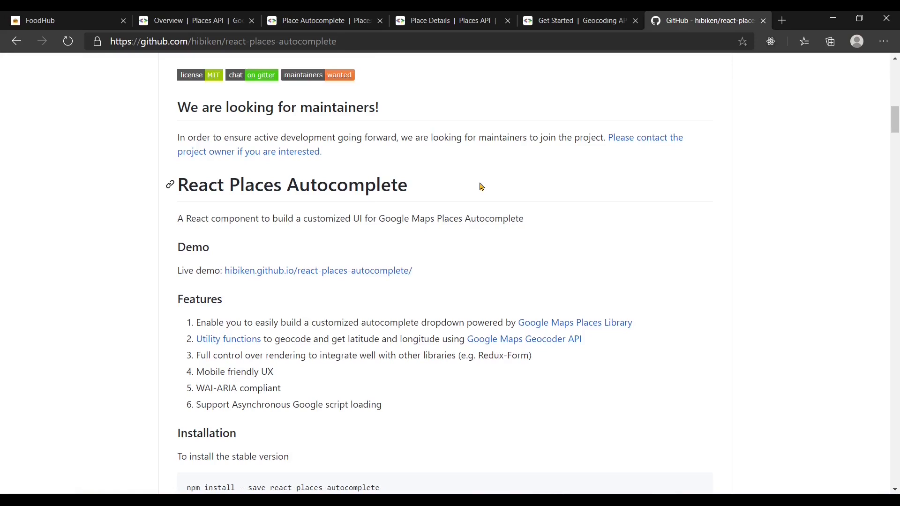
pyautogui.click(66, 16)
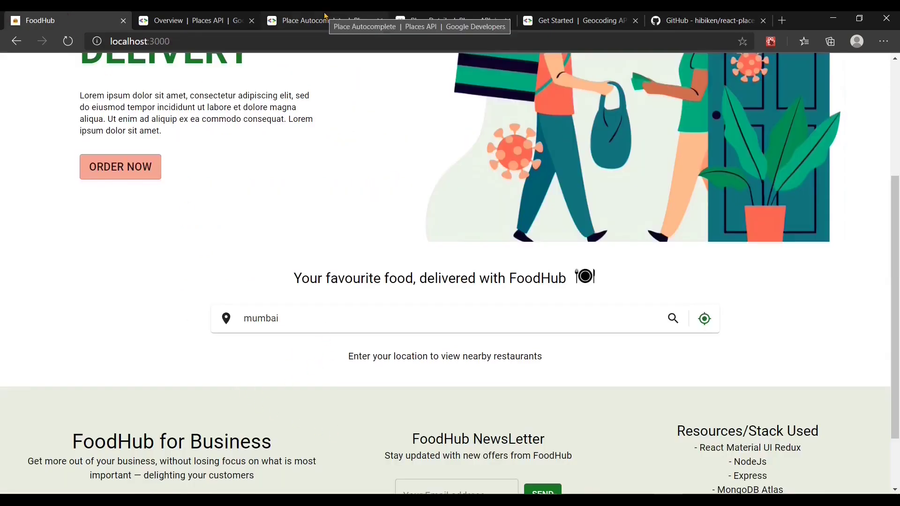
# Step: Replace 'mumbai' with 'mira bh', accept Mira Bhayandar as the location, and browse the results
pyautogui.scroll(1, 305, 364)
pyautogui.click(305, 364)
pyautogui.hotkey('ctrl', 'a')
pyautogui.write('mira bh')
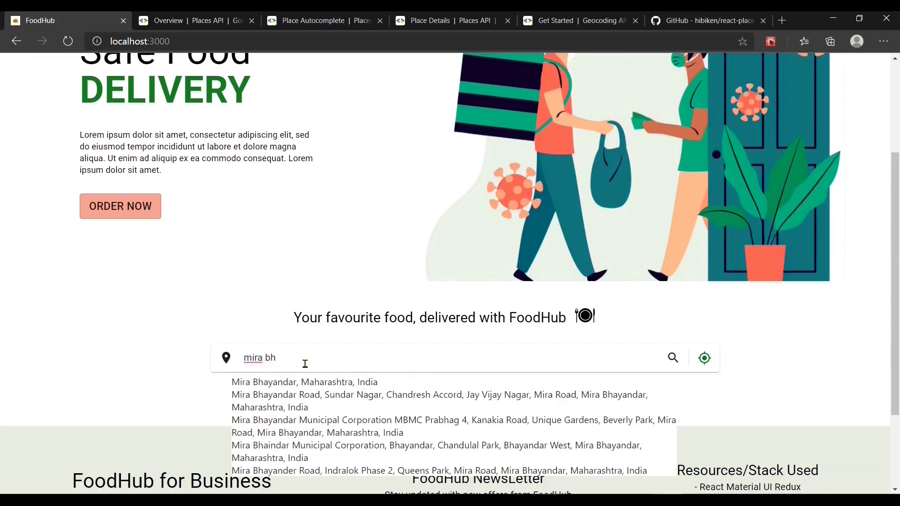
pyautogui.press('Down')
pyautogui.press('Return')
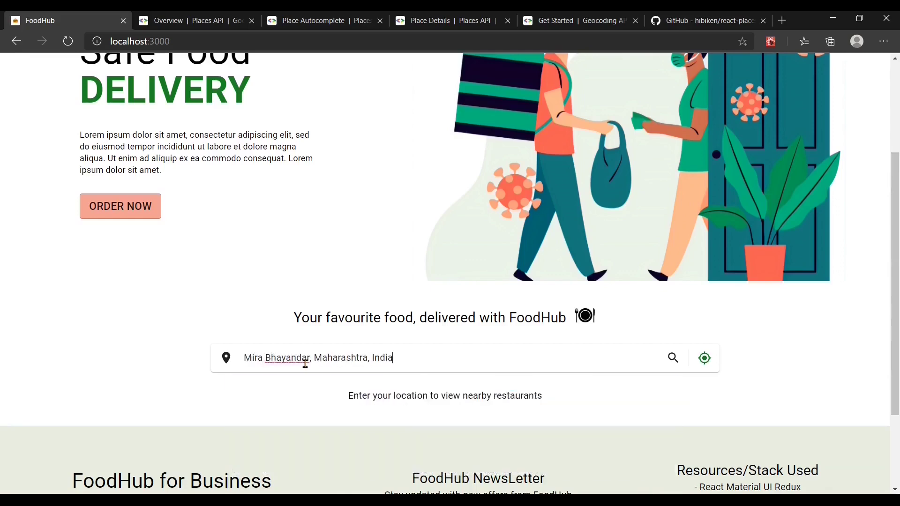
pyautogui.scroll(-3, 305, 363)
pyautogui.scroll(-5, 306, 364)
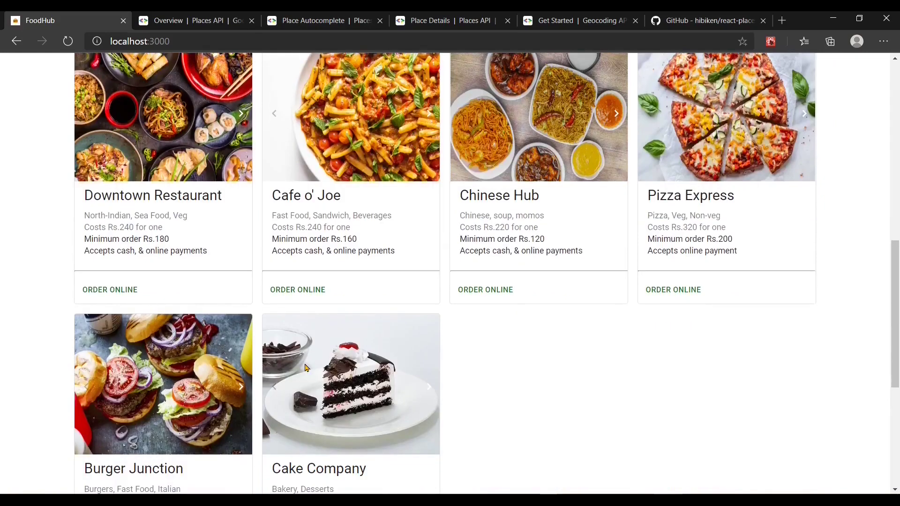
pyautogui.scroll(-3, 306, 367)
pyautogui.scroll(6, 305, 367)
pyautogui.scroll(2, 305, 368)
pyautogui.scroll(-2, 305, 369)
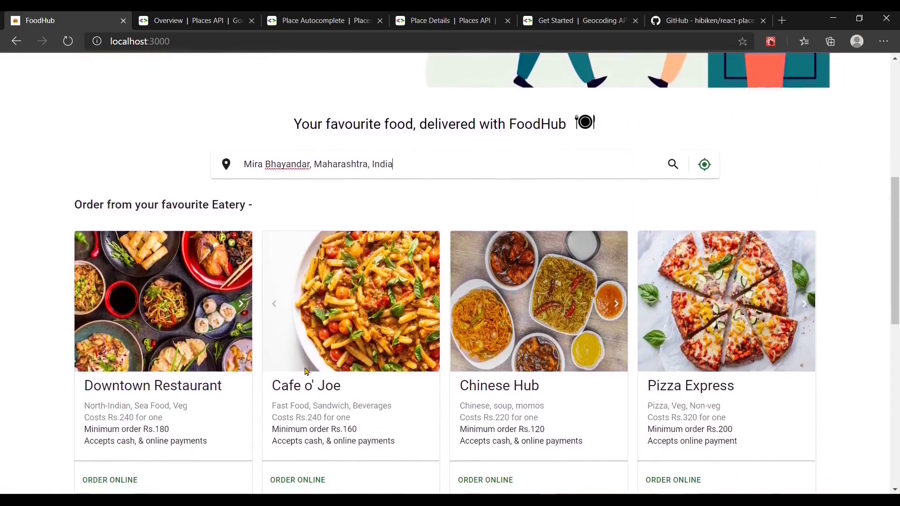
pyautogui.scroll(-1, 305, 371)
pyautogui.scroll(-1, 306, 371)
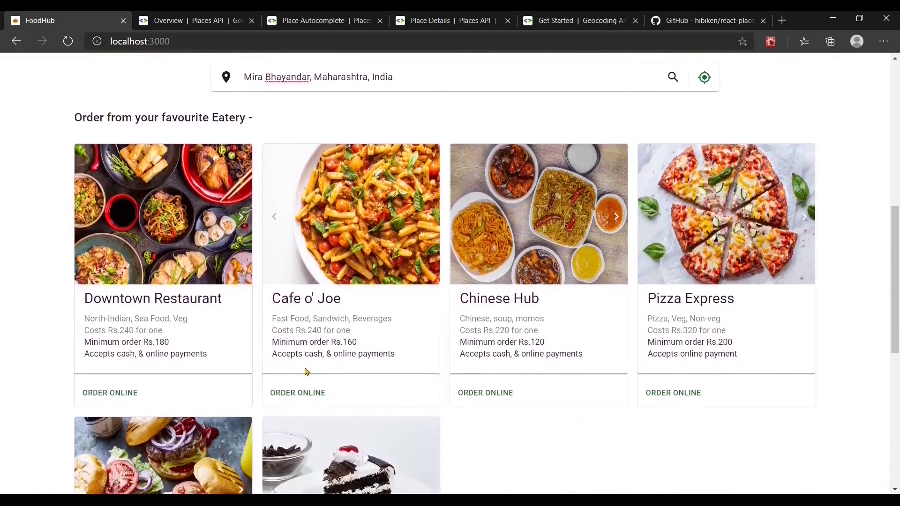
pyautogui.scroll(7, 305, 372)
# Step: Change the delivery location to Oshiwara, Jogeshwari and scroll through its listing
pyautogui.tripleClick(402, 384)
pyautogui.write('oshiwa')
pyautogui.press('Down')
pyautogui.press('Return')
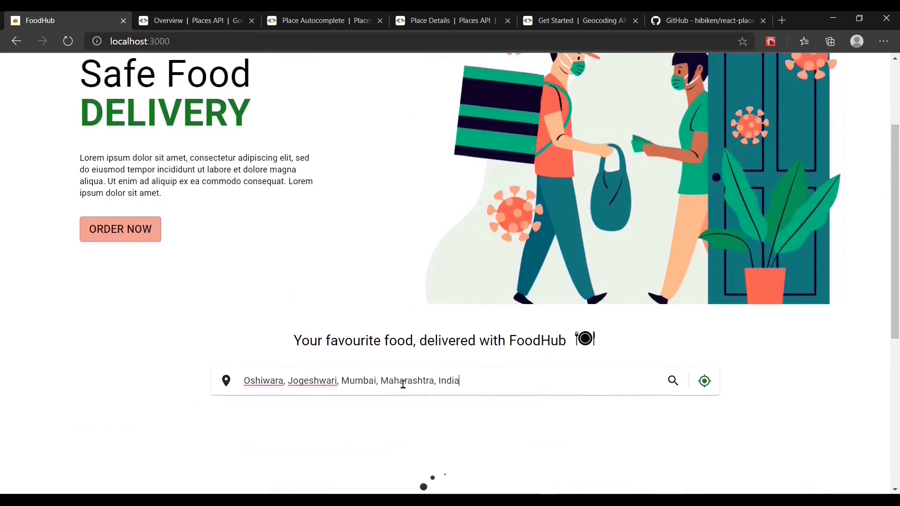
pyautogui.scroll(-5, 402, 384)
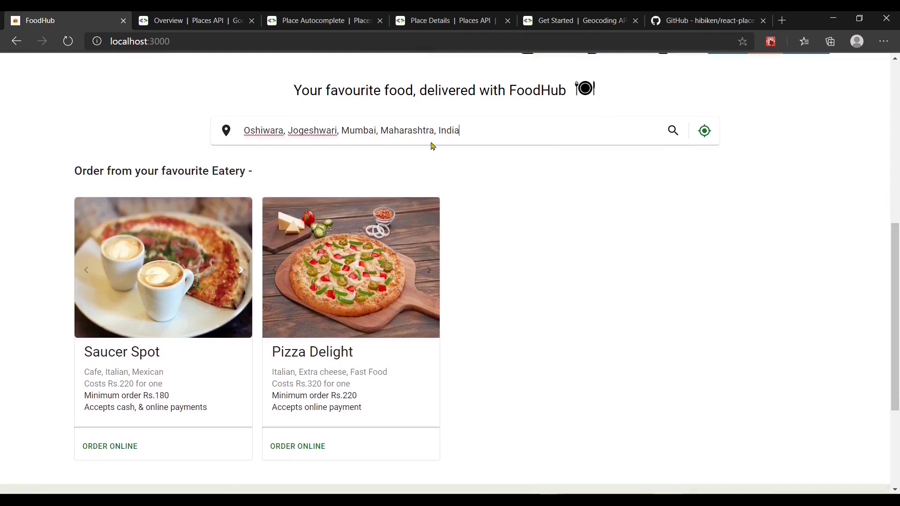
pyautogui.scroll(-1, 382, 265)
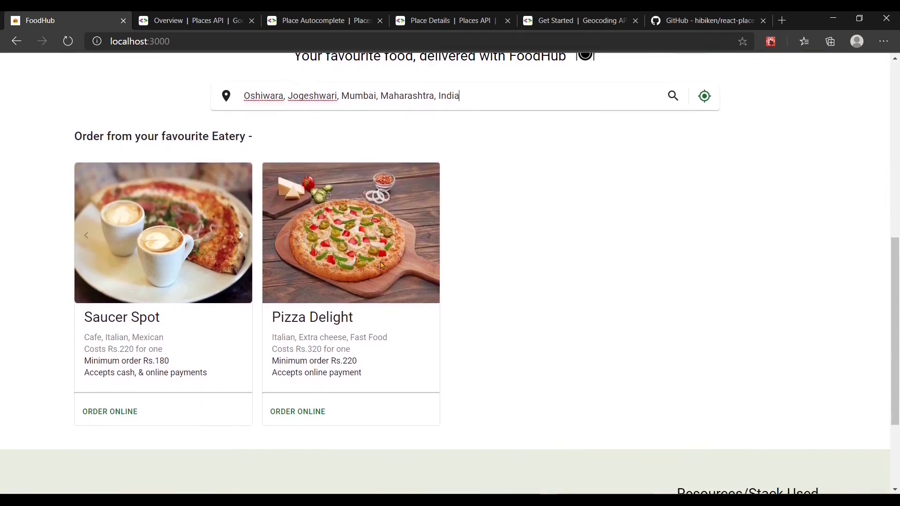
pyautogui.scroll(1, 382, 266)
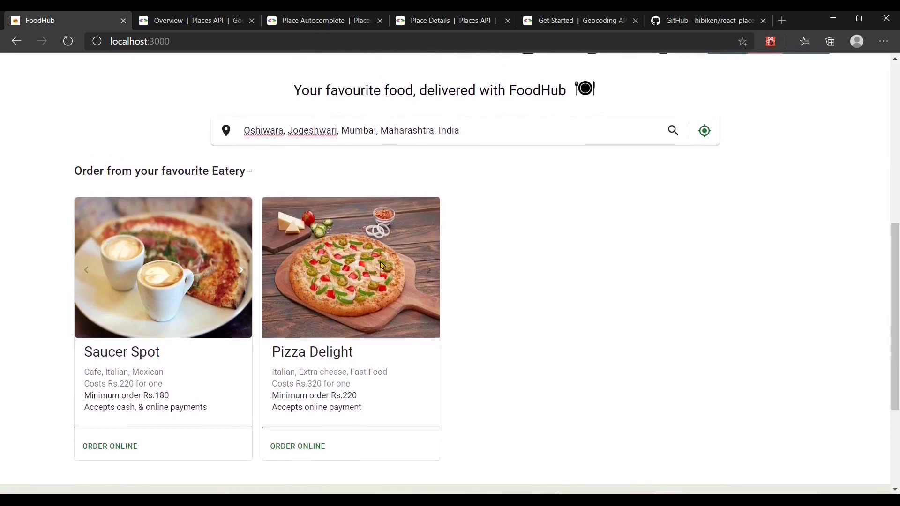
pyautogui.scroll(1, 382, 265)
# Step: Change the location to Colaba, Mumbai, which shows a no-restaurants message
pyautogui.hotkey('ctrl', 'a')
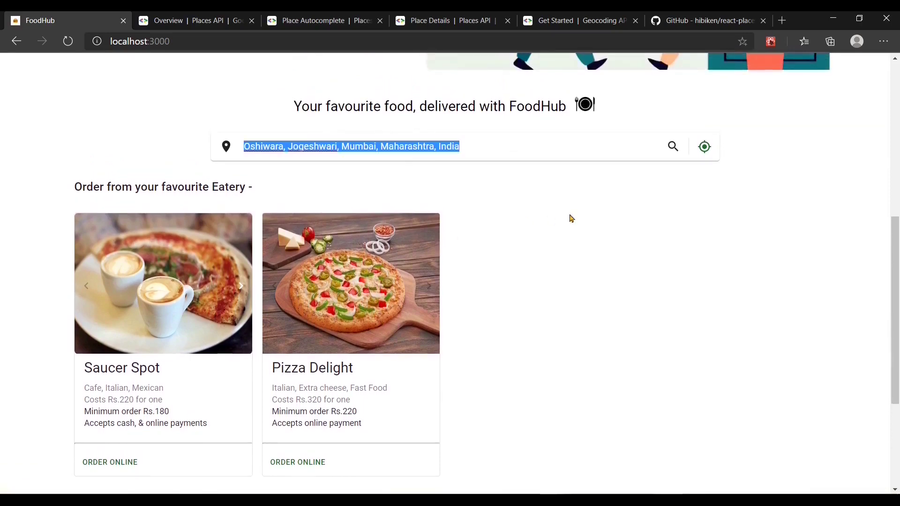
pyautogui.write('colaba')
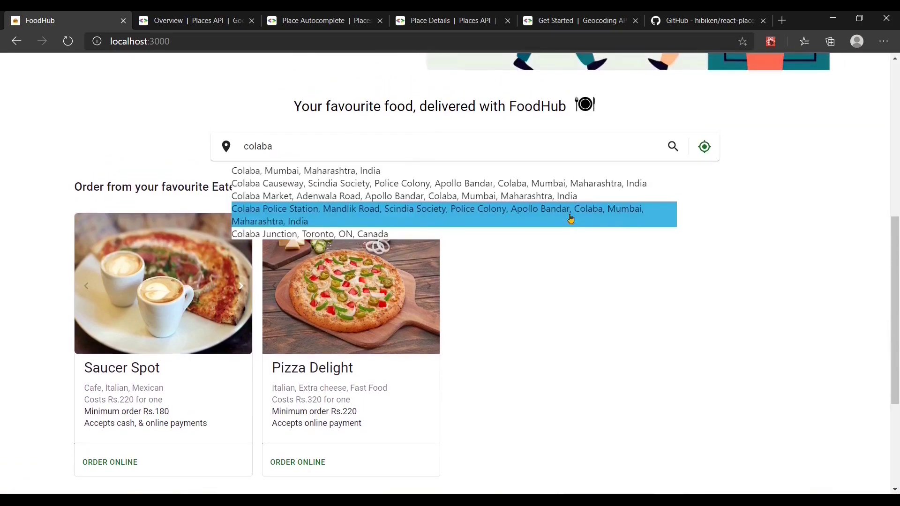
pyautogui.press('Up')
pyautogui.press('Up')
pyautogui.press('Up')
pyautogui.press('Down')
pyautogui.press('Up')
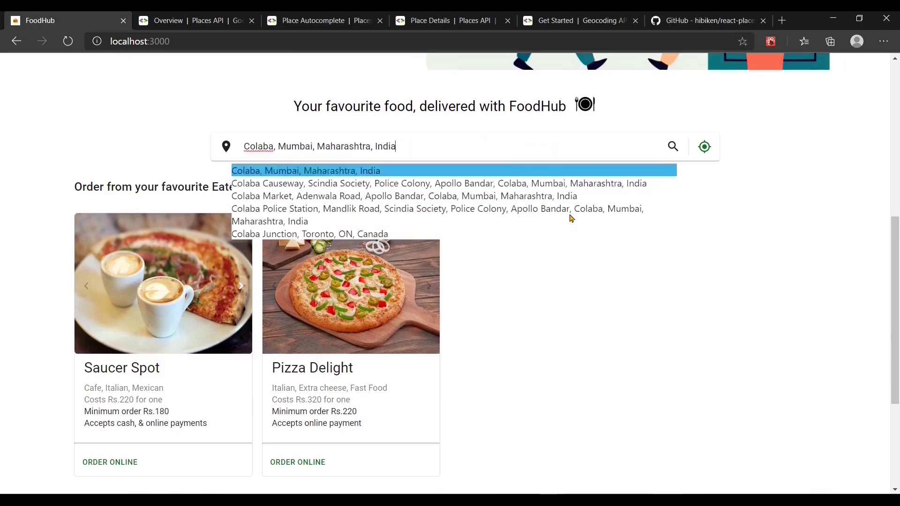
pyautogui.press('Return')
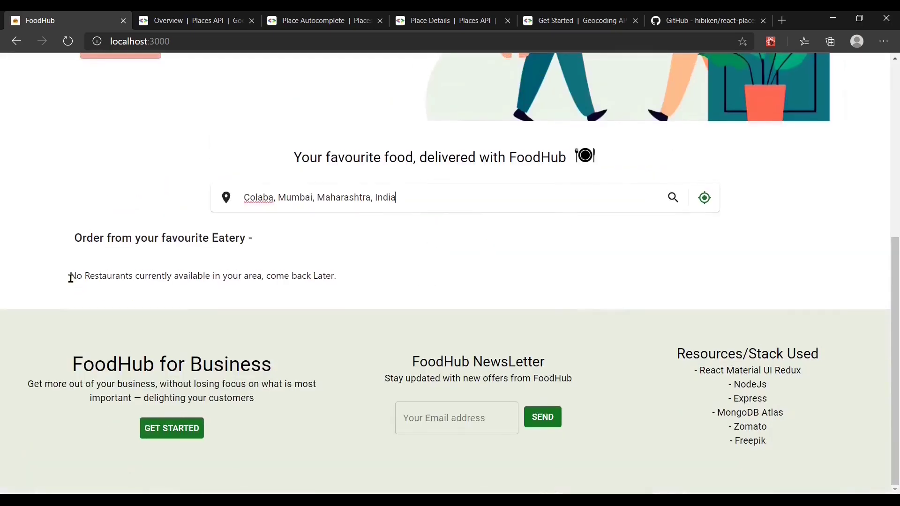
pyautogui.moveTo(70, 278); pyautogui.dragTo(400, 291)
pyautogui.click(400, 291)
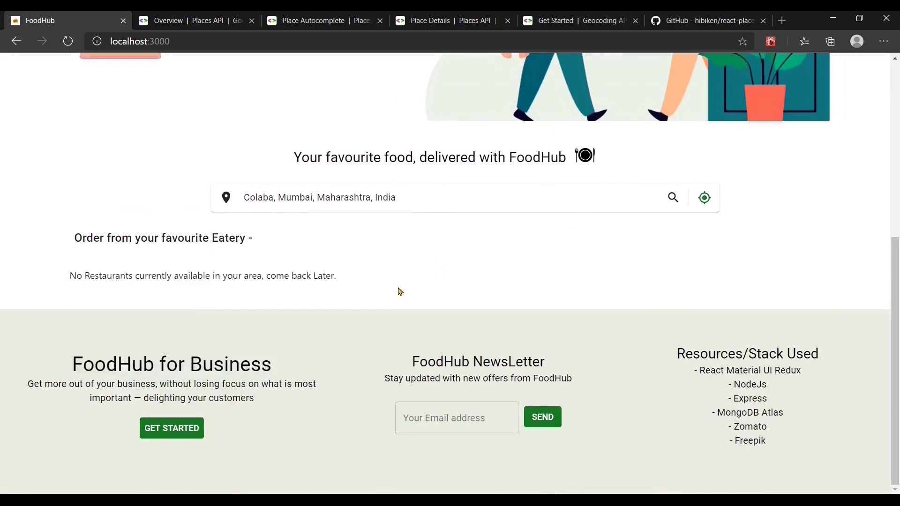
# Step: Set the location to Mira Road, Mira Bhayandar and flip the Cafe o' Joe, Chinese Hub and Pizza Express photos
pyautogui.tripleClick(413, 195)
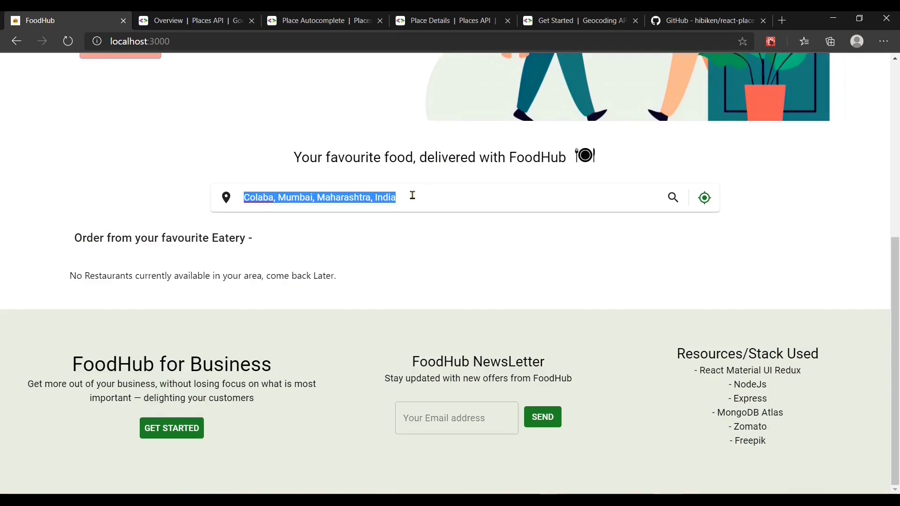
pyautogui.write('mira hb')
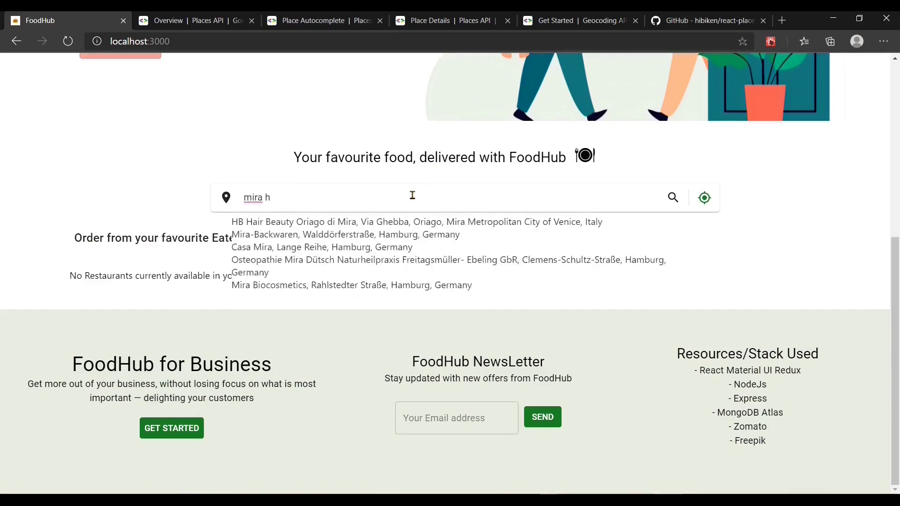
pyautogui.press('Return')
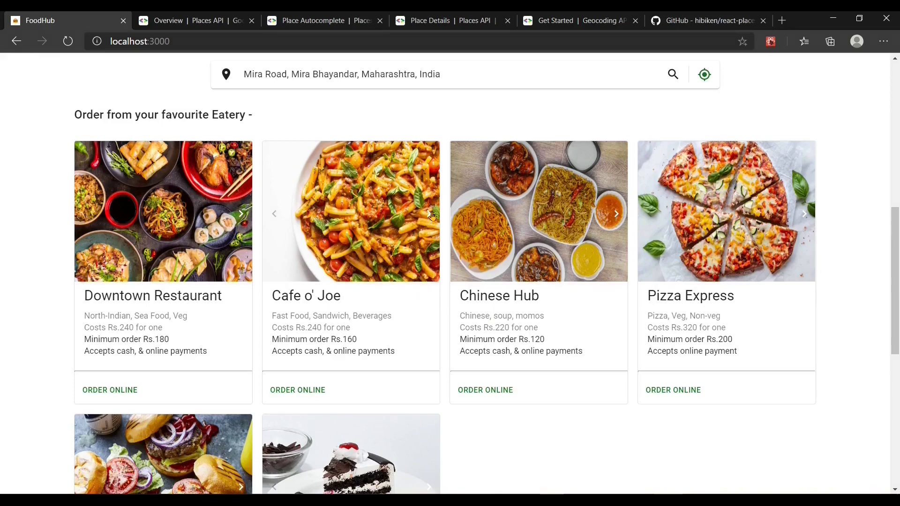
pyautogui.click(430, 214)
pyautogui.click(429, 215)
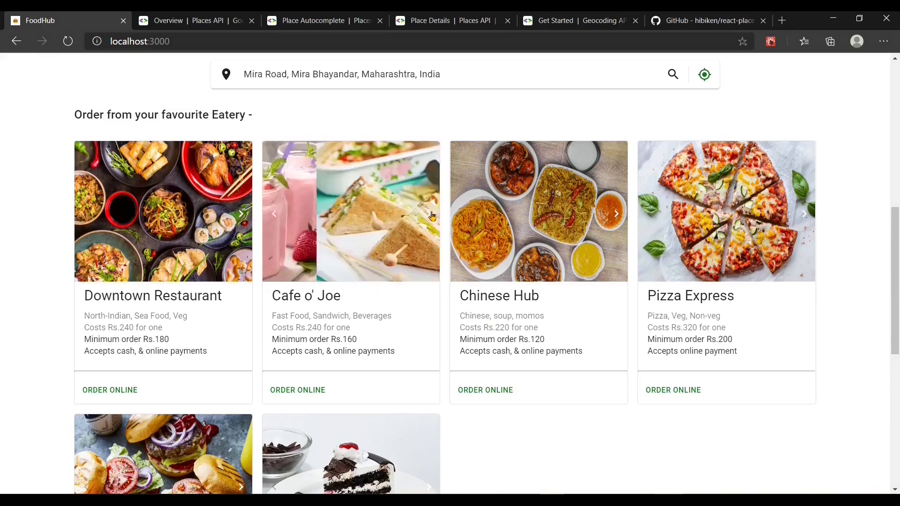
pyautogui.click(617, 216)
pyautogui.click(804, 215)
pyautogui.scroll(-5, 555, 326)
pyautogui.scroll(8, 555, 326)
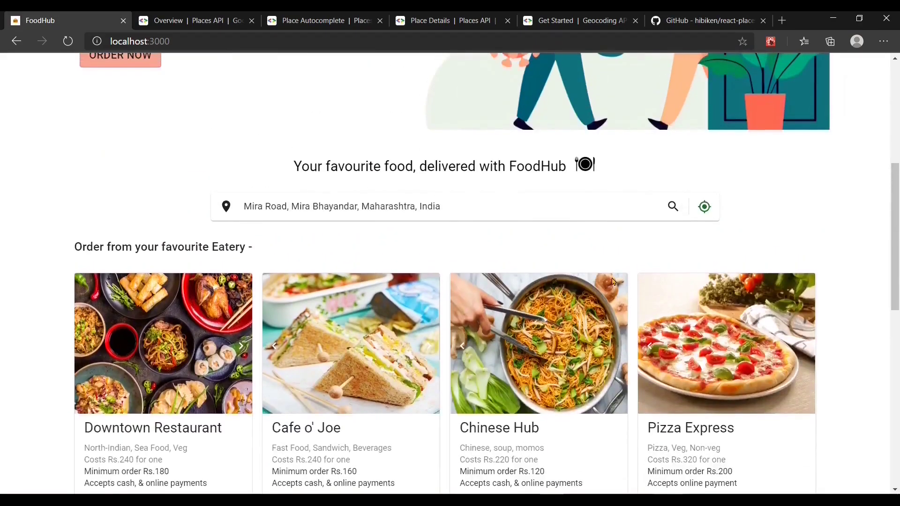
# Step: Use locate-me, allow location access, and scroll through the six nearby eateries including Cake Company
pyautogui.click(703, 210)
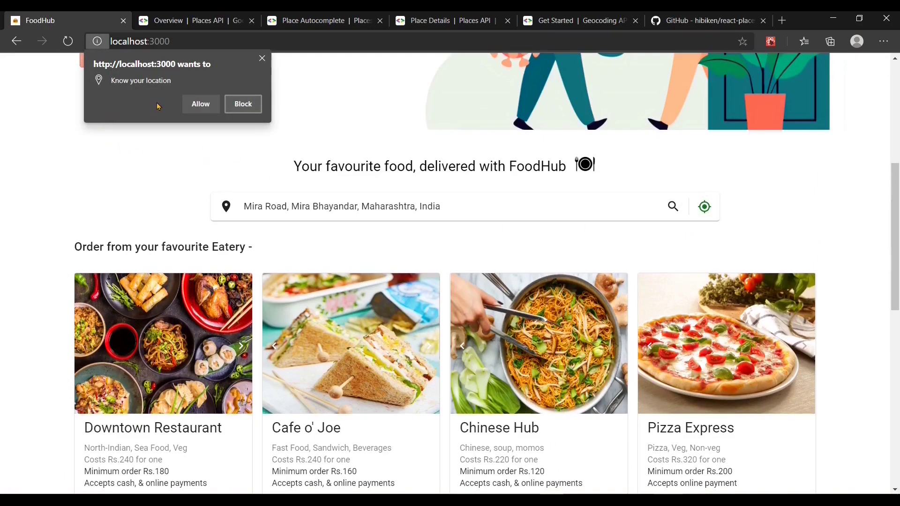
pyautogui.click(197, 104)
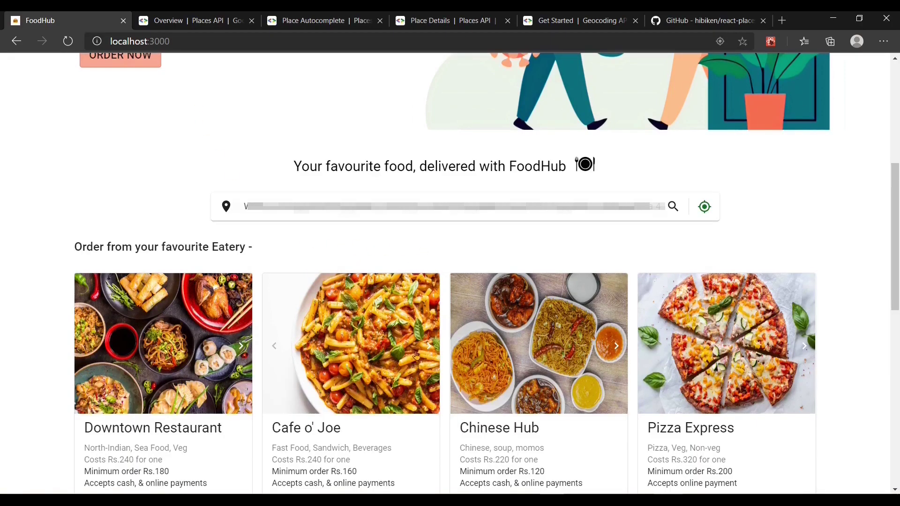
pyautogui.scroll(-6, 465, 386)
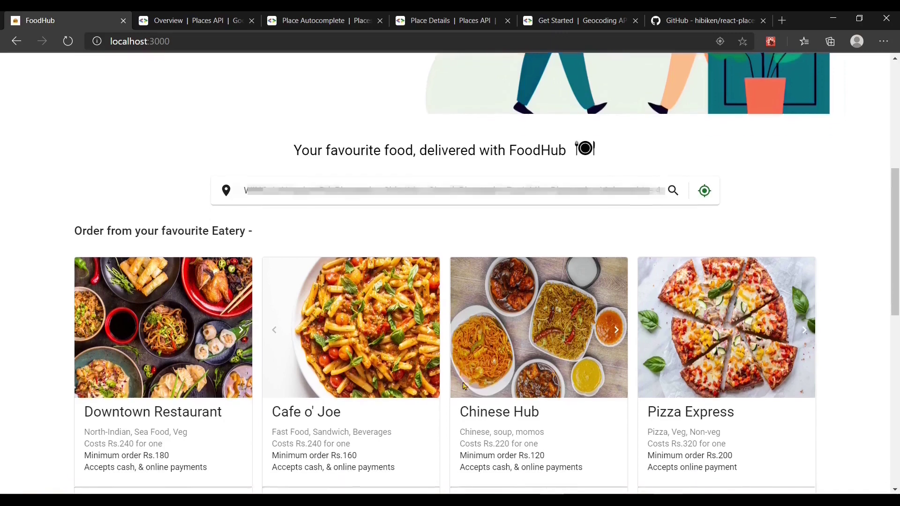
pyautogui.scroll(-2, 464, 386)
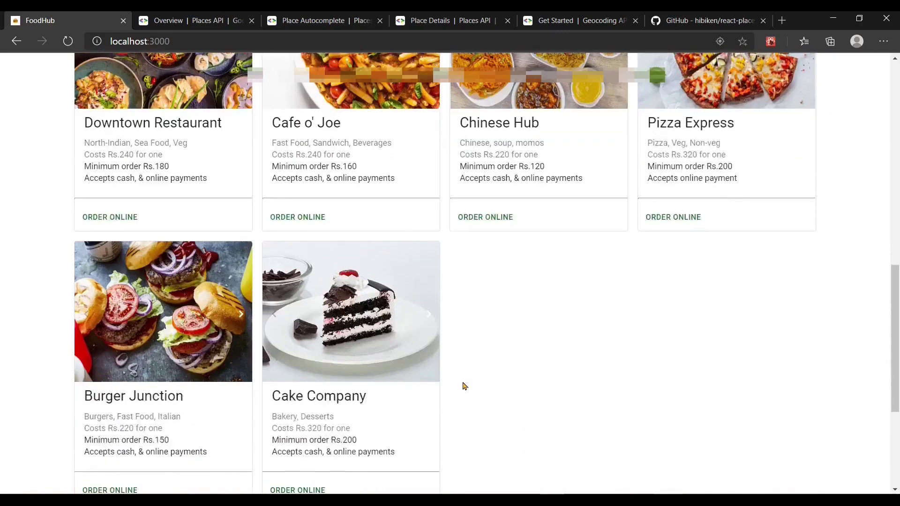
pyautogui.scroll(5, 464, 385)
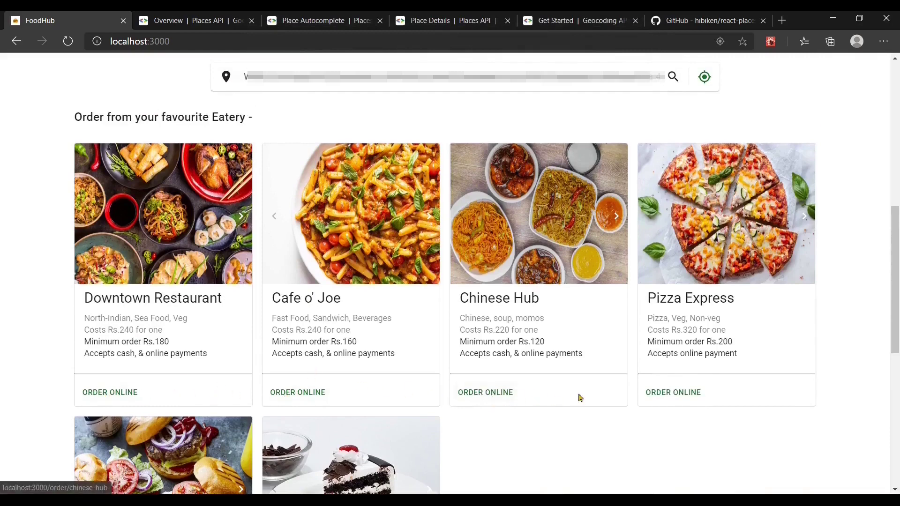
# Step: Open Cafe o' Joe's order page and browse its photos and menu
pyautogui.click(288, 397)
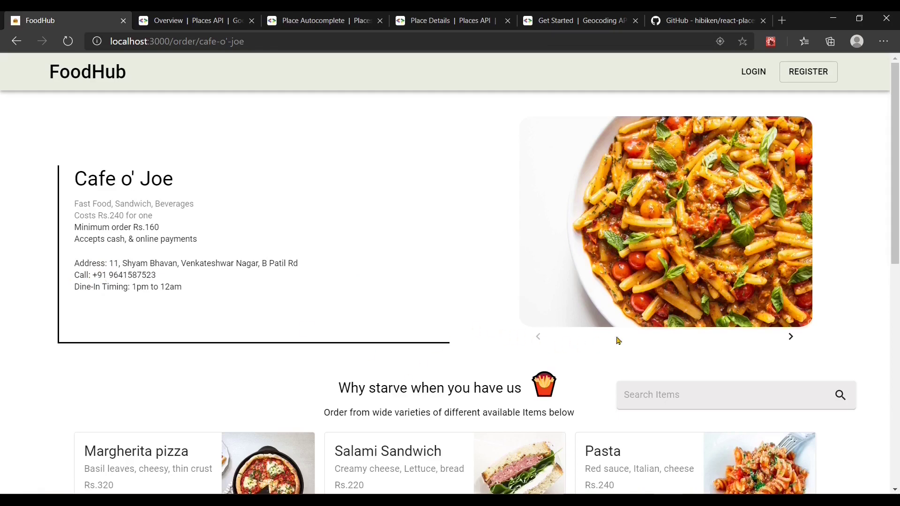
pyautogui.click(791, 336)
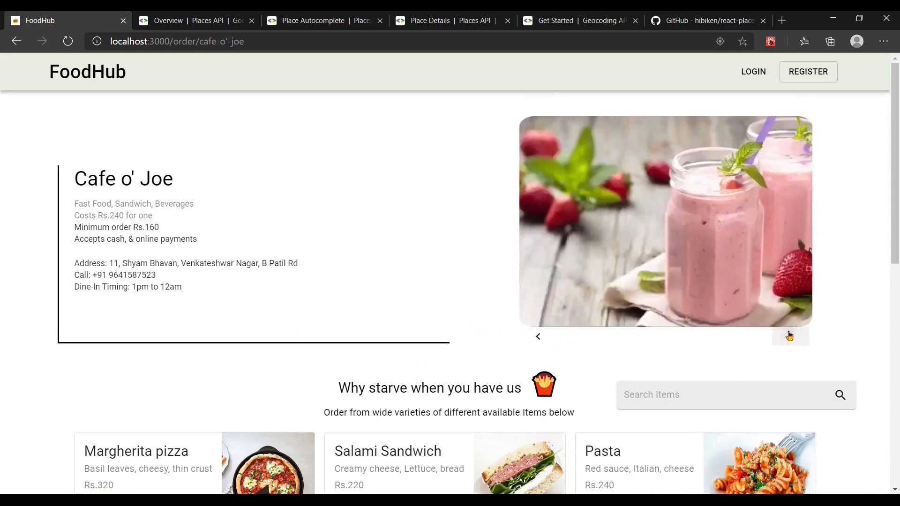
pyautogui.click(790, 336)
pyautogui.scroll(-3, 634, 333)
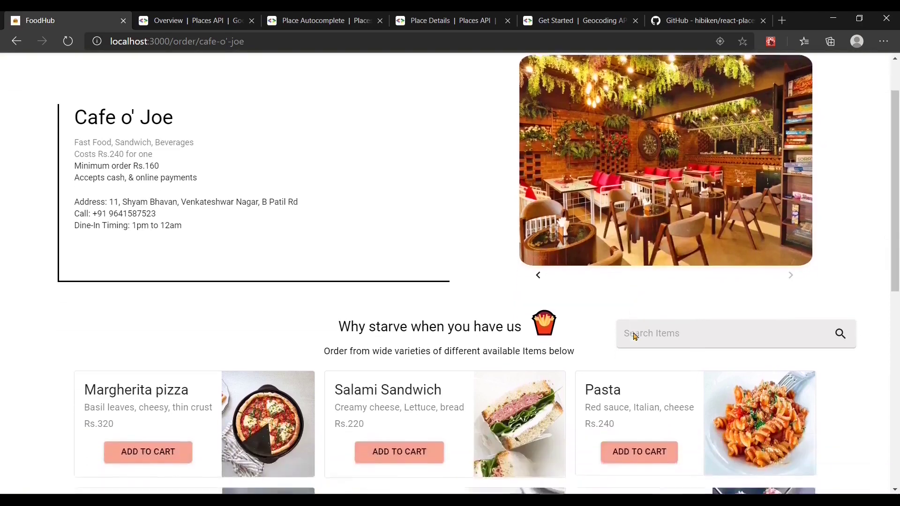
pyautogui.scroll(-4, 634, 332)
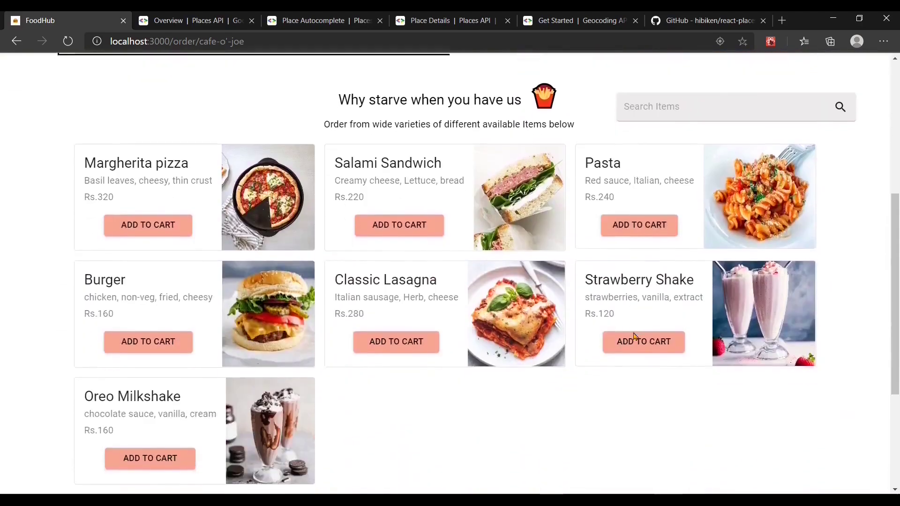
pyautogui.scroll(-1, 634, 336)
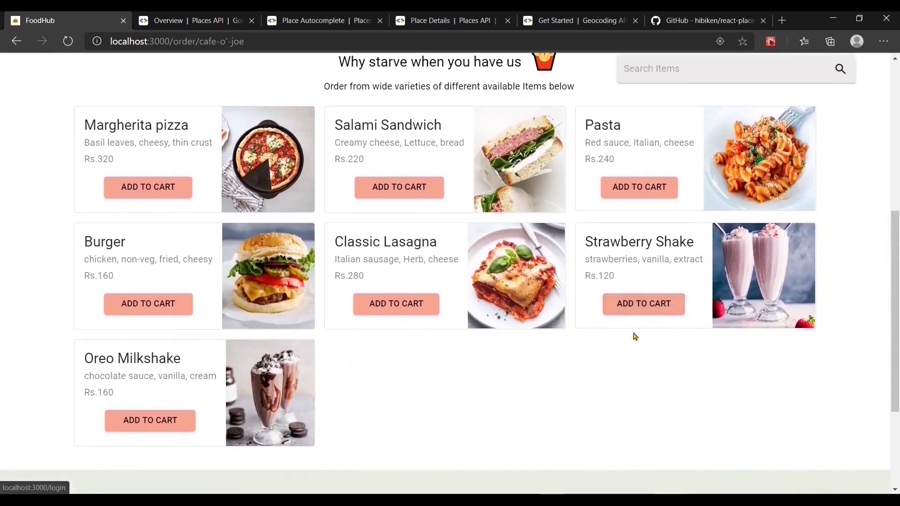
pyautogui.scroll(3, 635, 337)
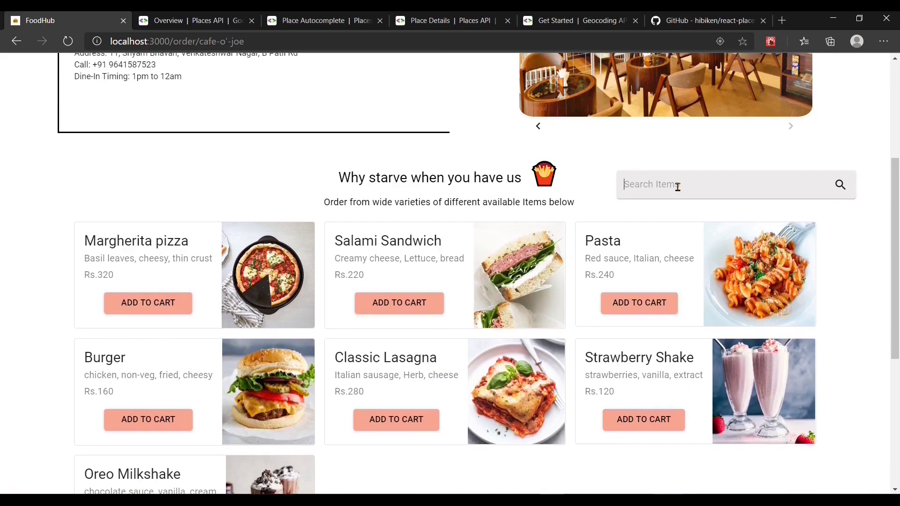
# Step: Search the menu for 'shake', then 'pasta', clearing each search to show all items
pyautogui.click(678, 187)
pyautogui.write('shake')
pyautogui.hotkey('ctrl', 'a')
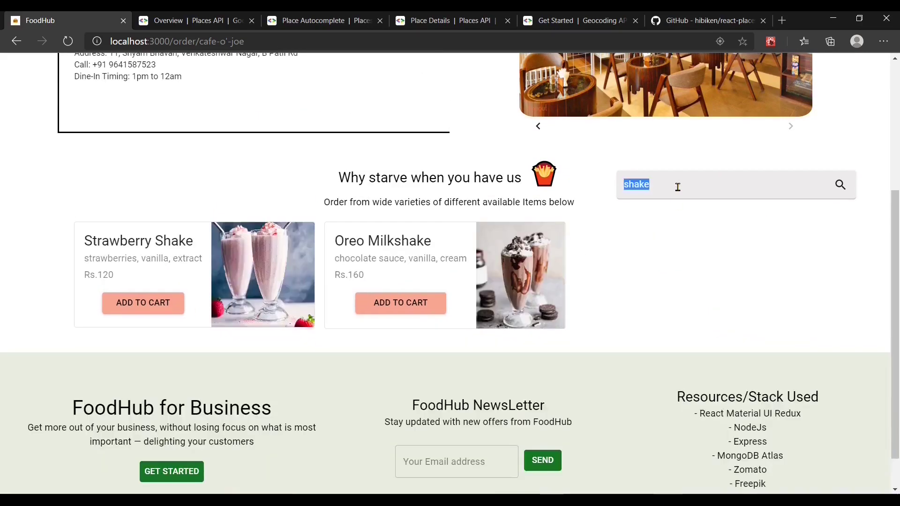
pyautogui.press('BackSpace')
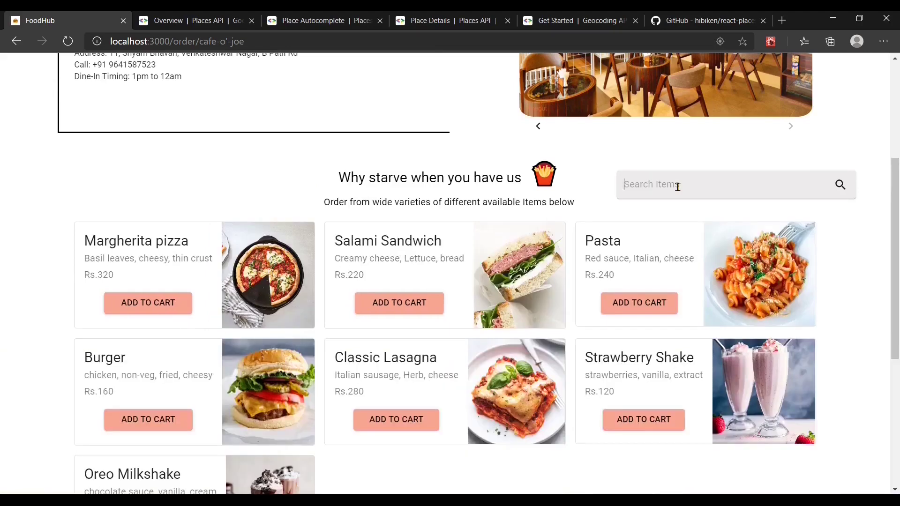
pyautogui.write('pasta')
pyautogui.press('BackSpace')
pyautogui.press('BackSpace')
pyautogui.press('BackSpace')
pyautogui.press('BackSpace')
pyautogui.scroll(-2, 677, 186)
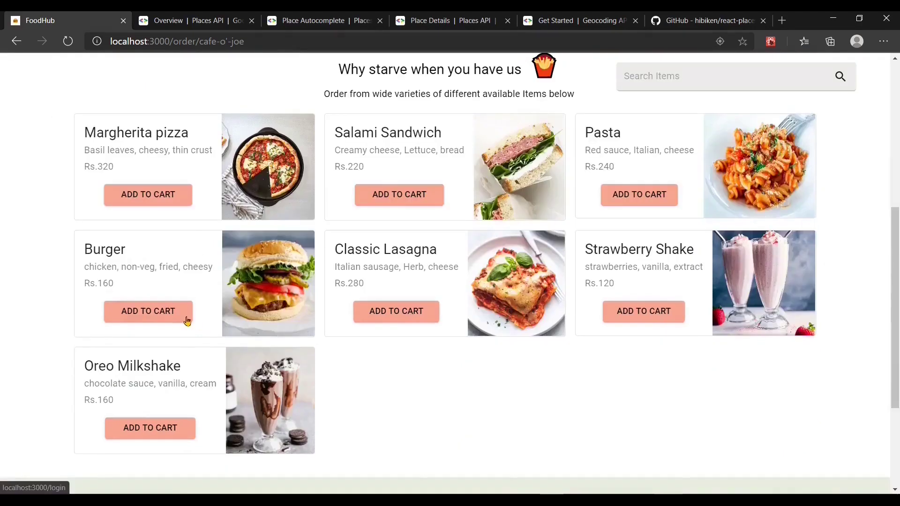
# Step: Add the Burger to the cart, go to sign-up, and submit the empty Register form to see validation
pyautogui.click(134, 312)
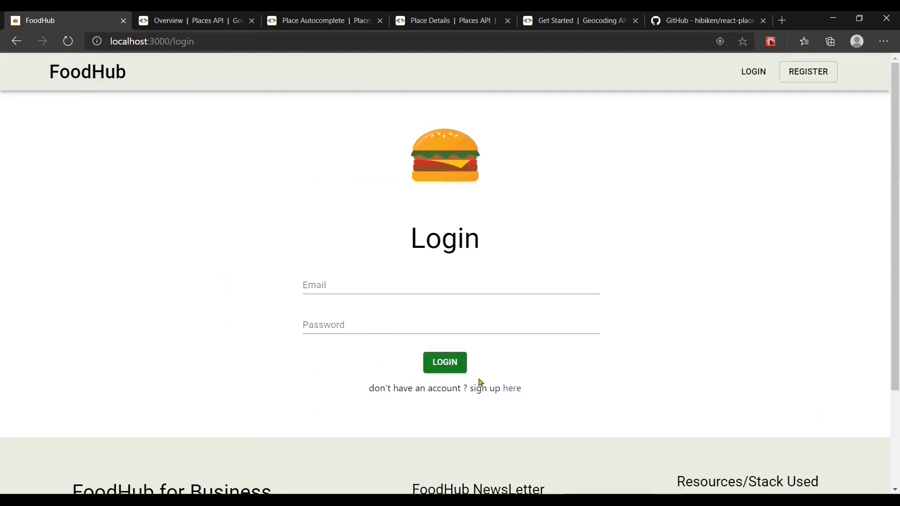
pyautogui.click(513, 389)
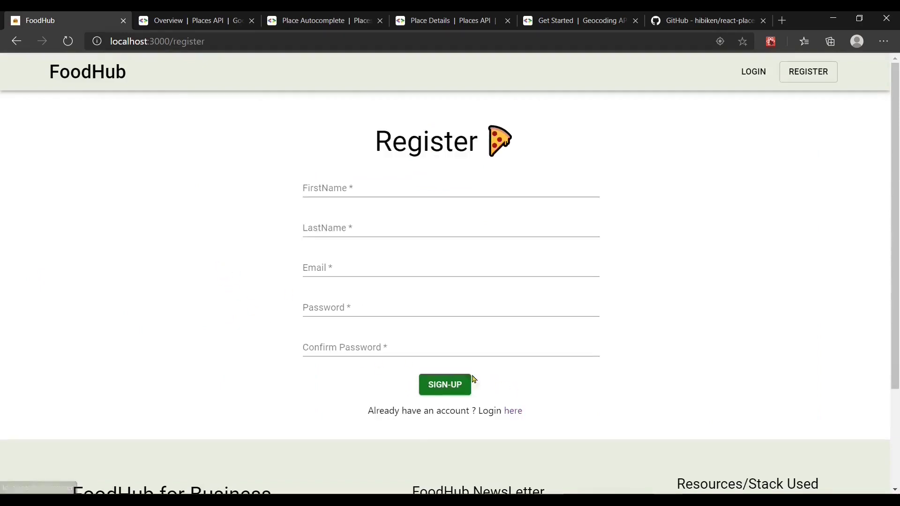
pyautogui.click(353, 189)
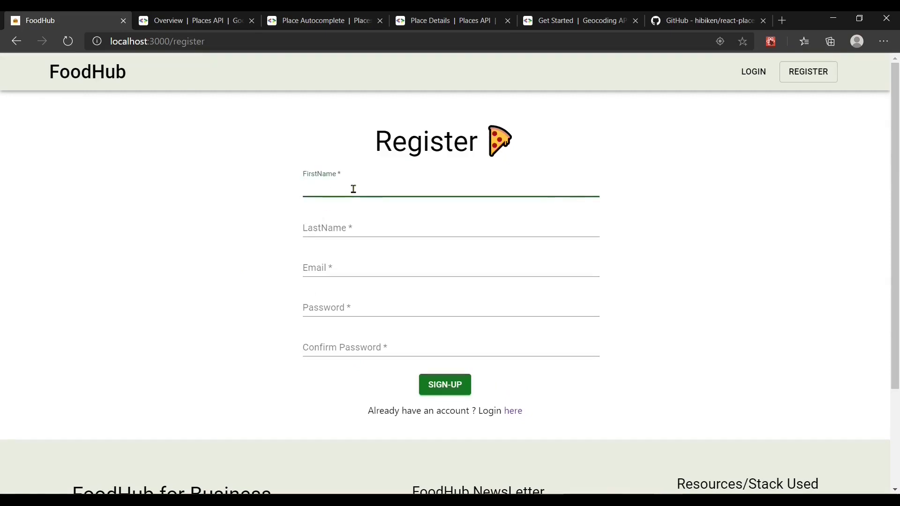
pyautogui.click(244, 319)
pyautogui.click(434, 382)
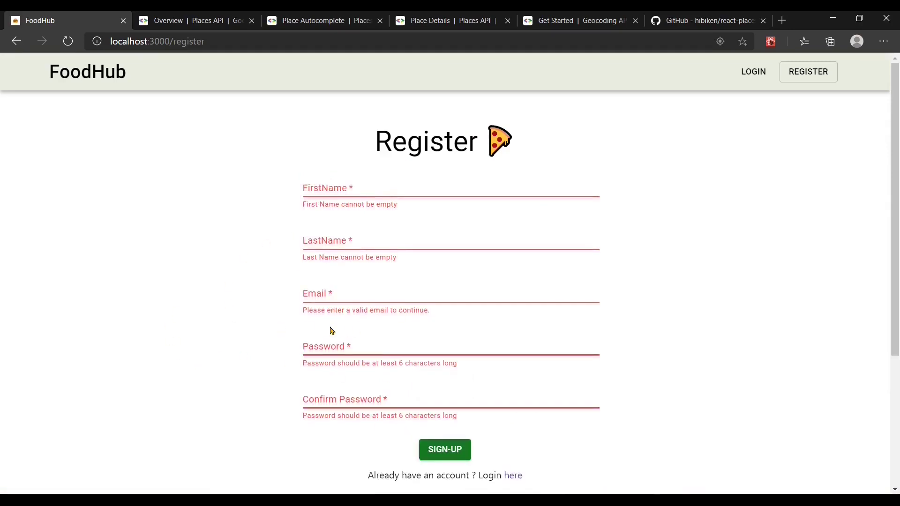
pyautogui.click(347, 188)
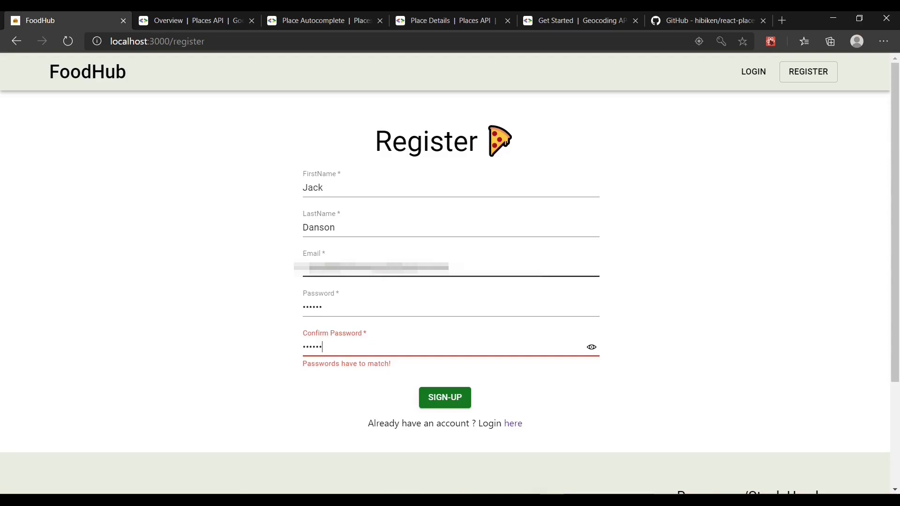
# Step: Submit the filled Register form with SIGN-UP to create the new account
pyautogui.click(436, 393)
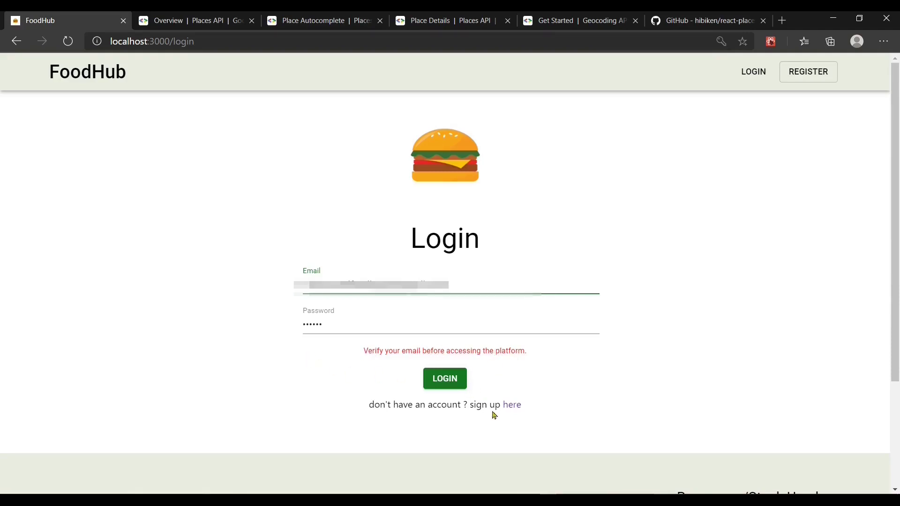
# Step: Open the FoodHub verification email in Gmail and follow its link to verify the account
pyautogui.moveTo(668, 501)
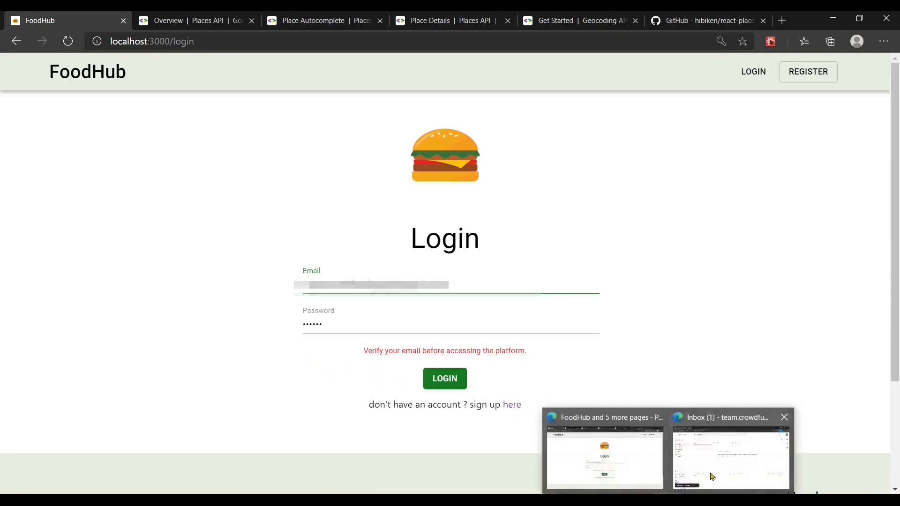
pyautogui.click(731, 445)
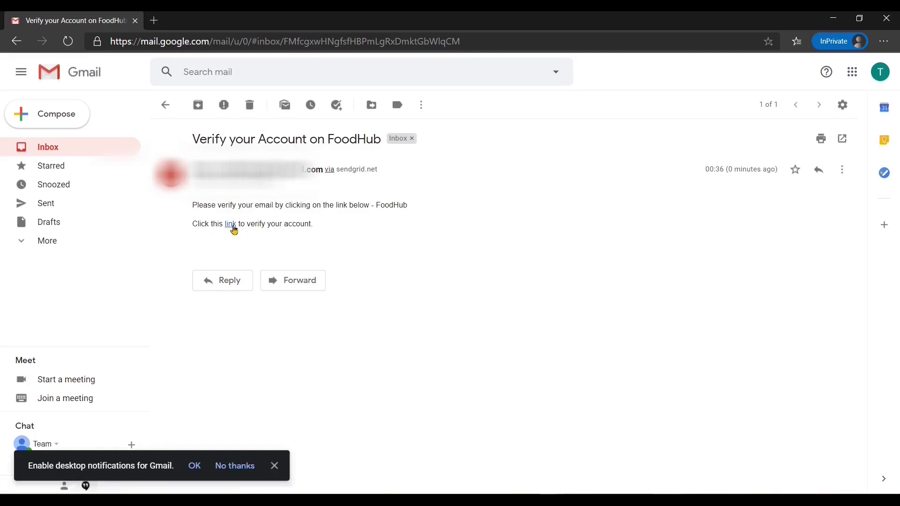
pyautogui.click(230, 224)
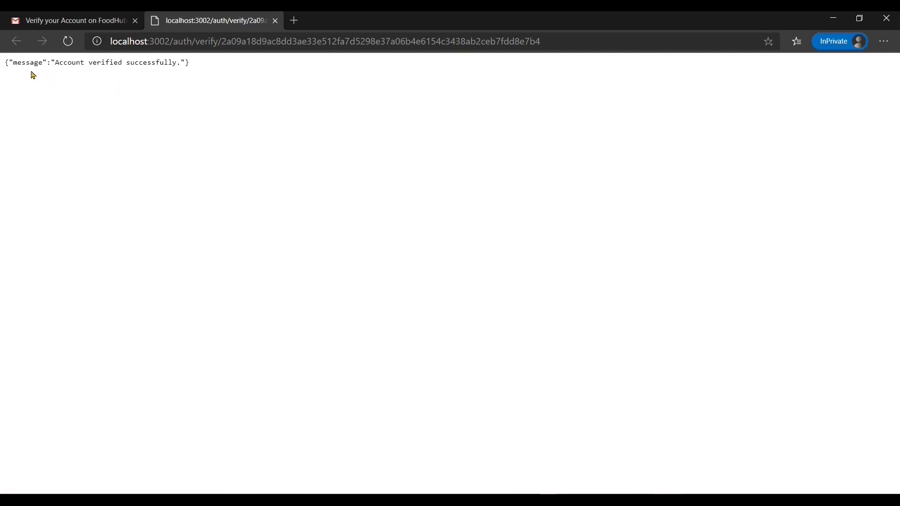
pyautogui.doubleClick(159, 42)
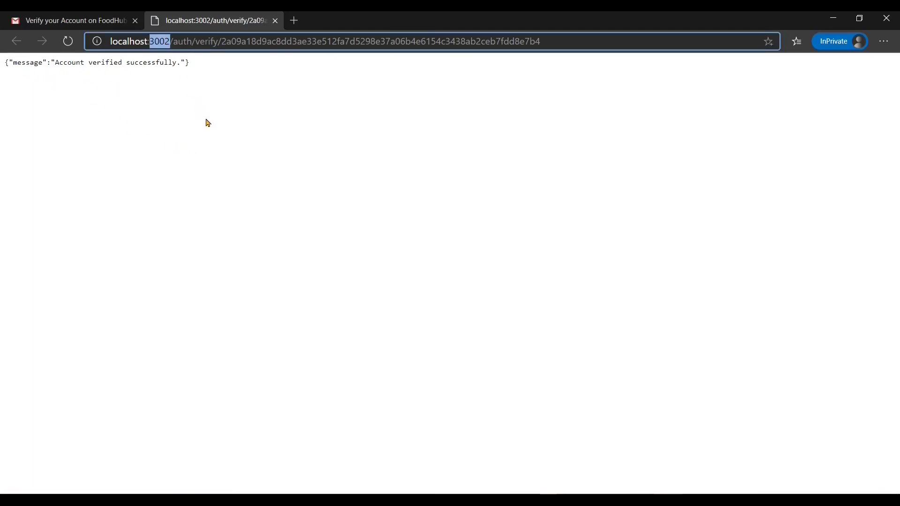
# Step: Close the verification window and try logging in with a replacement password
pyautogui.click(833, 18)
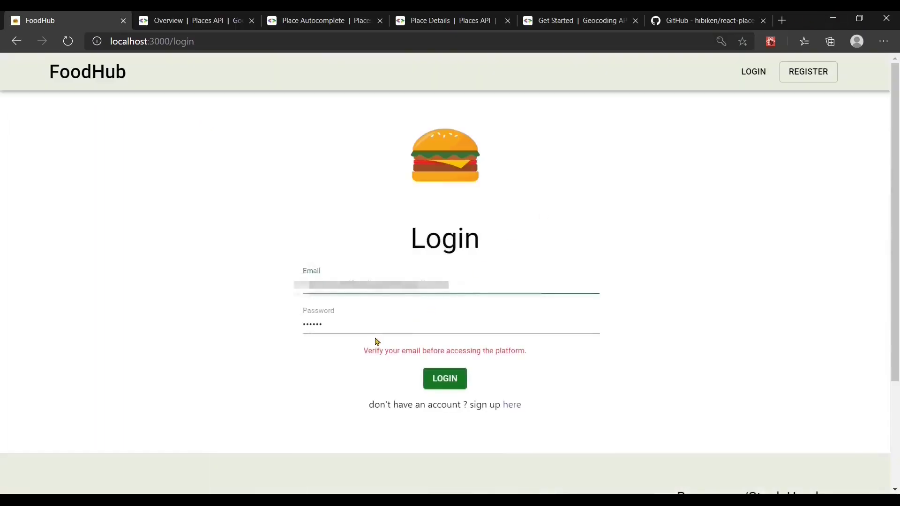
pyautogui.click(383, 325)
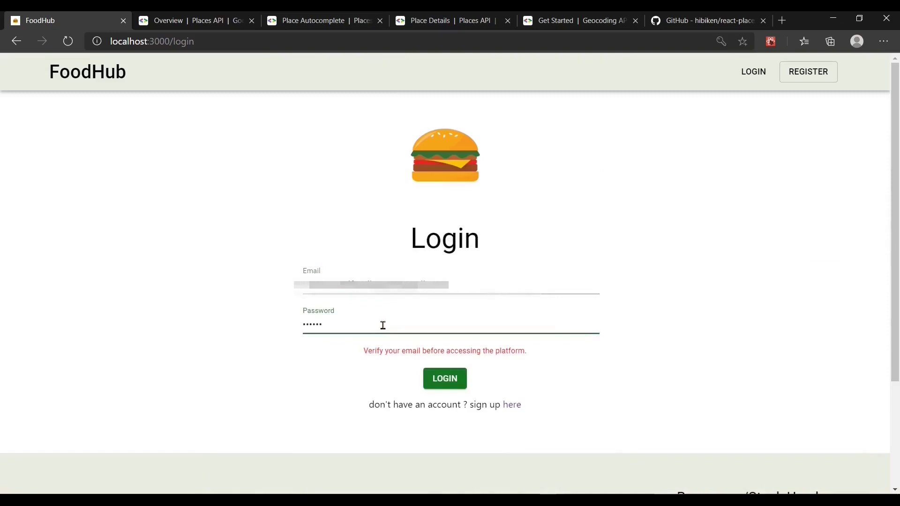
pyautogui.hotkey('ctrl', 'a')
pyautogui.write('1')
pyautogui.press('Return')
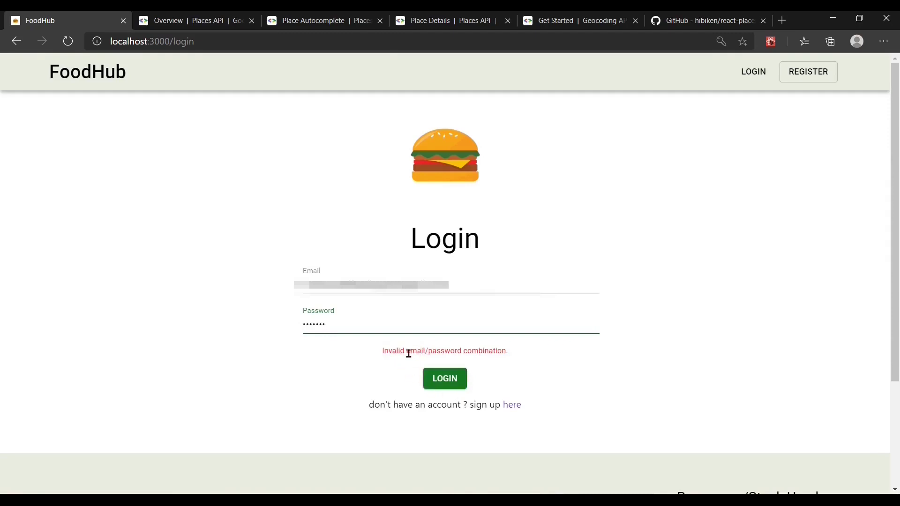
# Step: Retype the correct account password and submit to log in successfully
pyautogui.hotkey('ctrl', 'a')
pyautogui.write('123456')
pyautogui.press('Return')
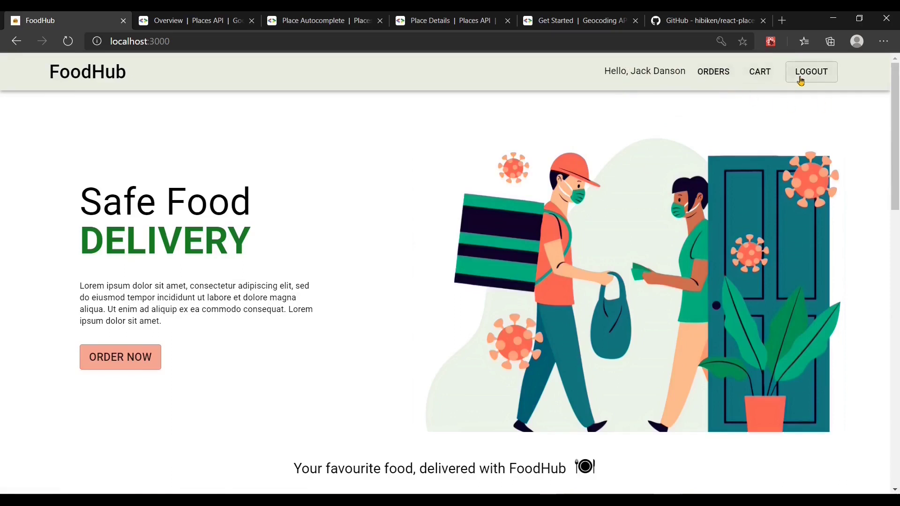
# Step: Confirm the order history and cart are empty, then go back to the home page
pyautogui.click(713, 75)
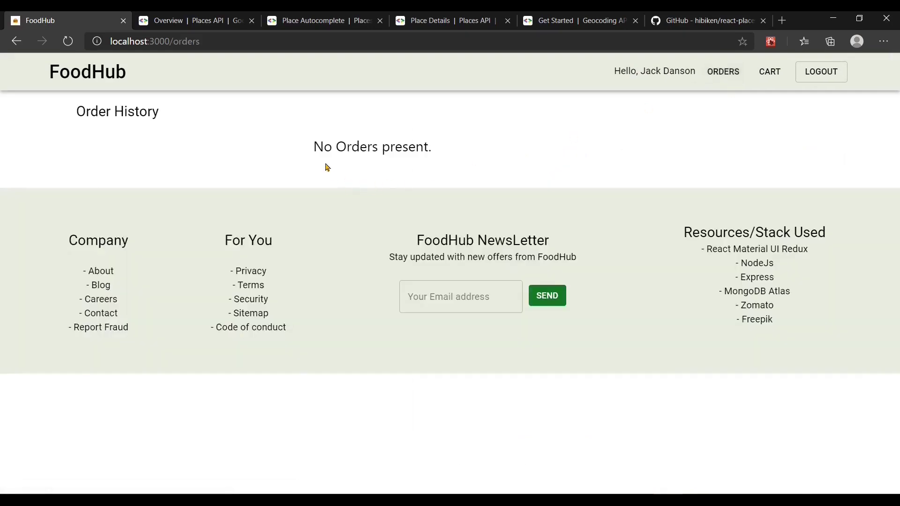
pyautogui.click(767, 75)
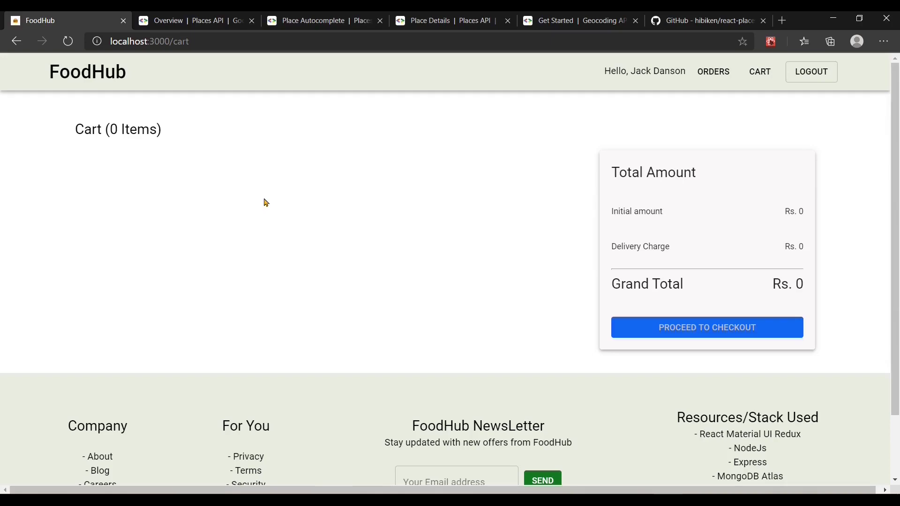
pyautogui.click(92, 72)
# Step: Open Cafe o' Joe's ordering page and browse its seven-item menu
pyautogui.scroll(-3, 283, 336)
pyautogui.scroll(-6, 283, 337)
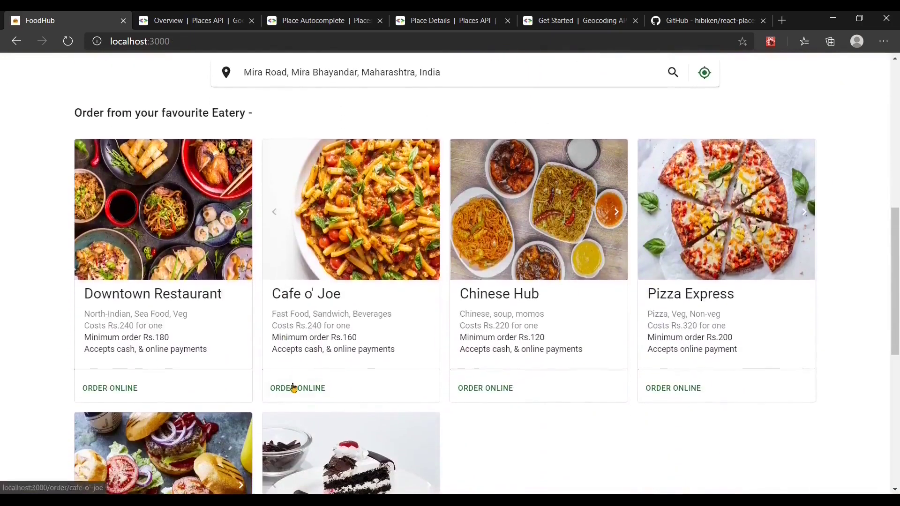
pyautogui.click(293, 388)
pyautogui.scroll(-5, 440, 390)
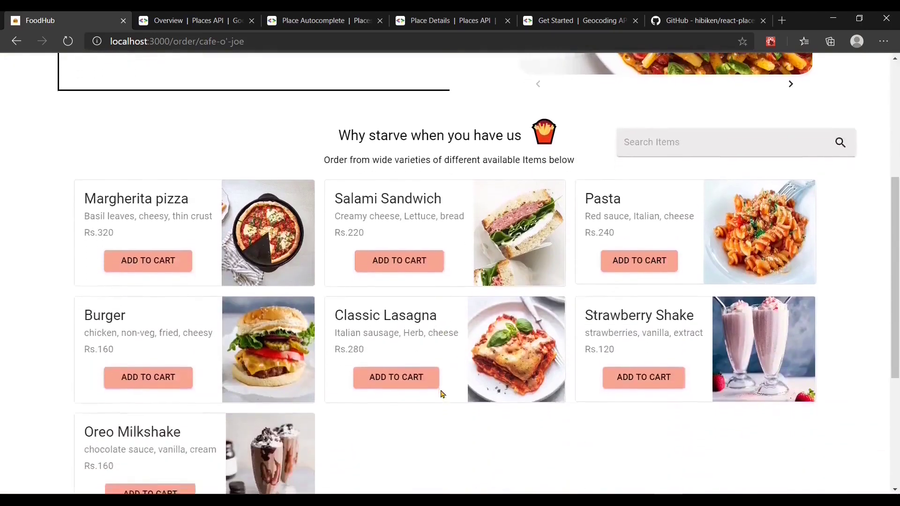
pyautogui.scroll(-1, 441, 394)
pyautogui.scroll(-1, 309, 394)
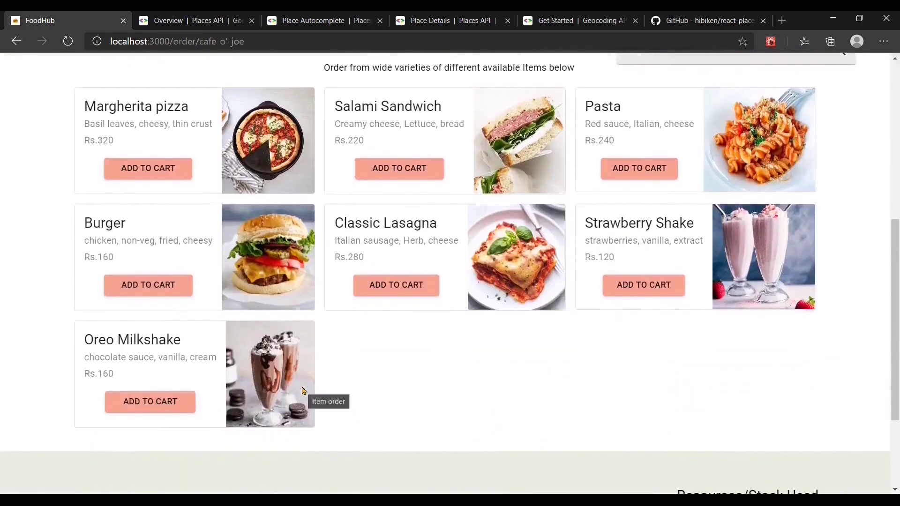
# Step: Add Salami Sandwich and Burger to the cart and view the Rs. 400 total
pyautogui.click(399, 169)
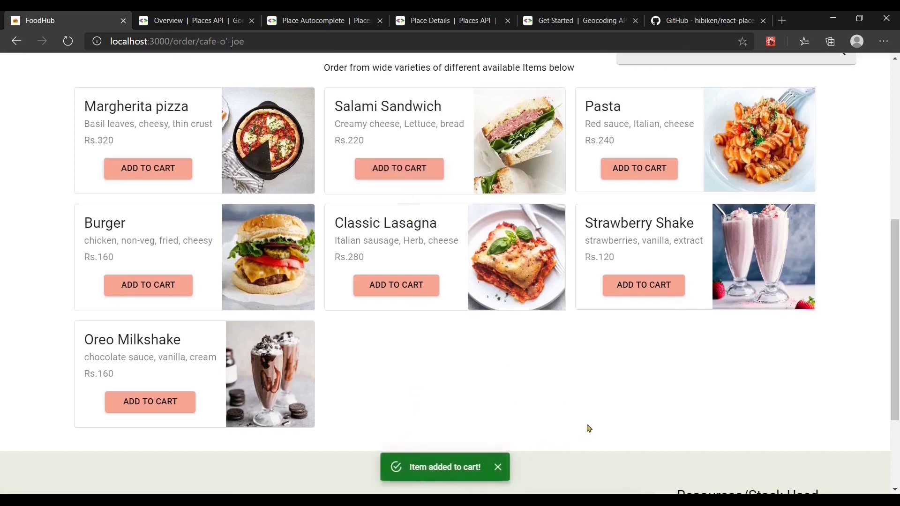
pyautogui.scroll(2, 626, 398)
pyautogui.scroll(-1, 627, 400)
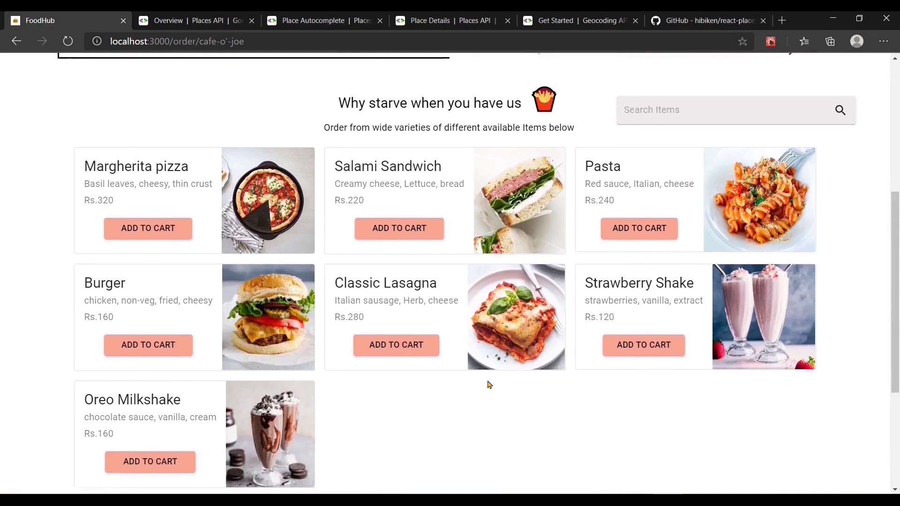
pyautogui.click(149, 343)
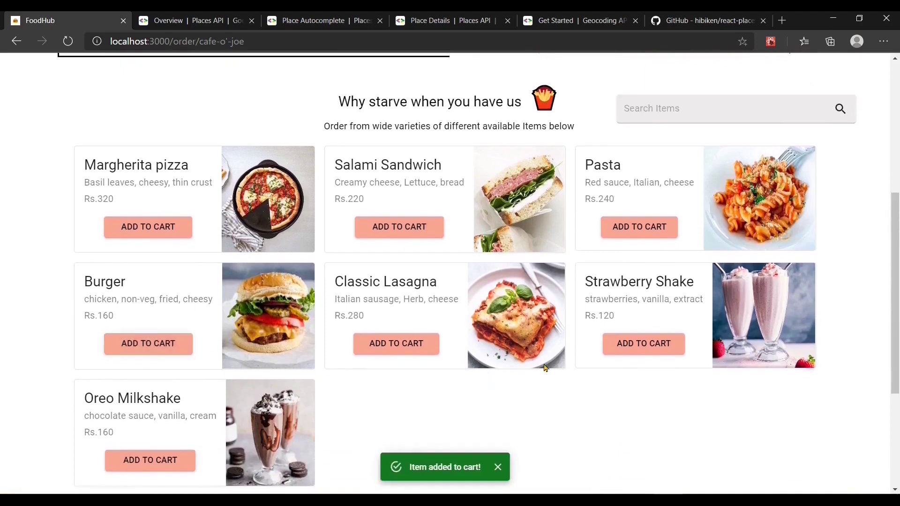
pyautogui.scroll(6, 545, 368)
pyautogui.click(761, 75)
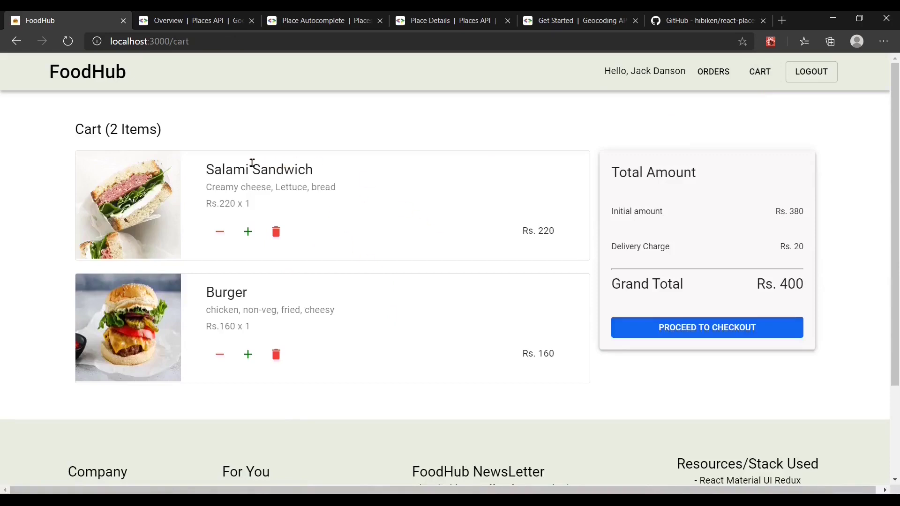
# Step: Raise then lower the Salami Sandwich quantity, remove the Burger and the sandwich, then return home
pyautogui.click(248, 240)
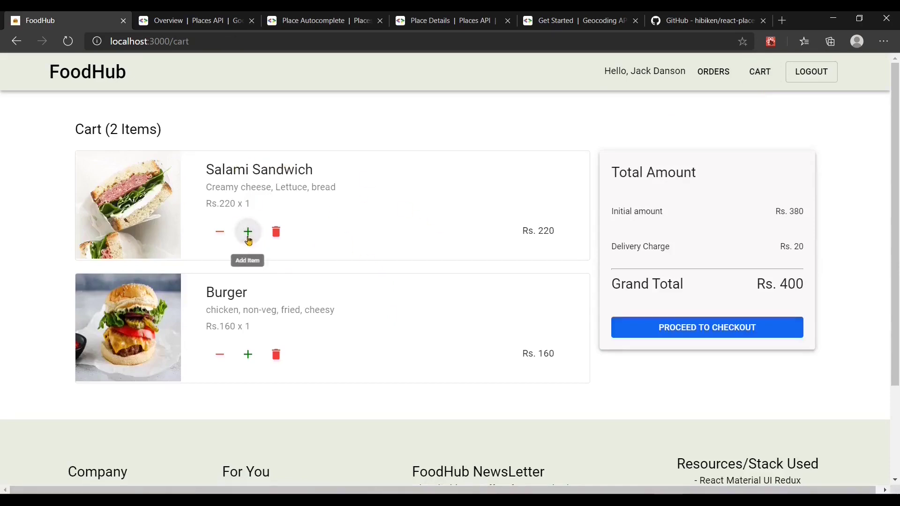
pyautogui.click(216, 238)
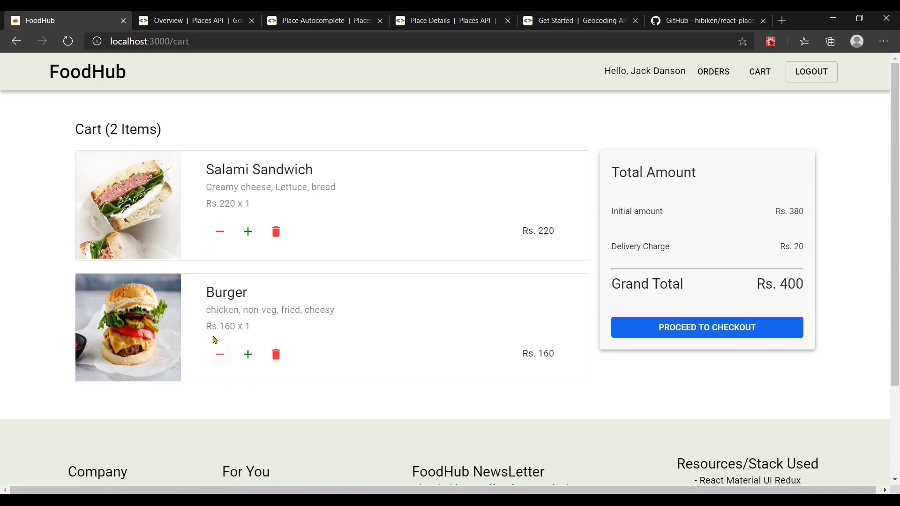
pyautogui.click(217, 357)
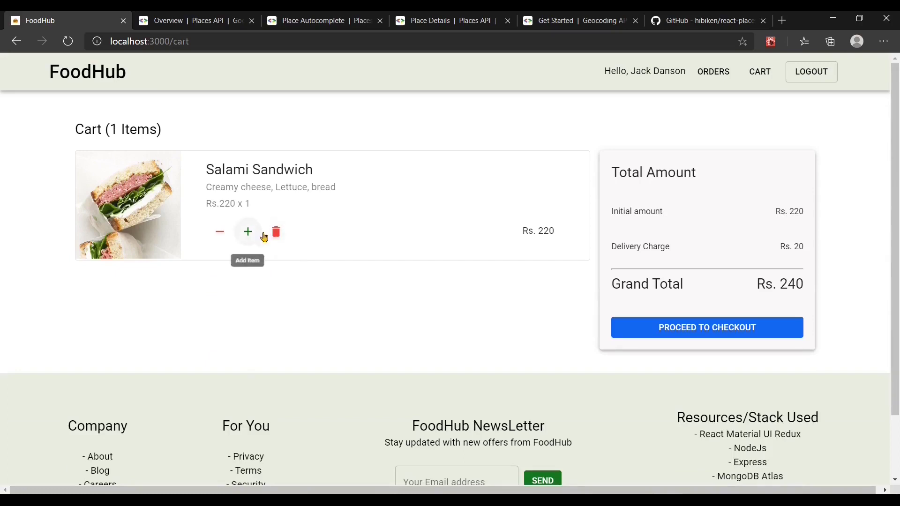
pyautogui.click(282, 238)
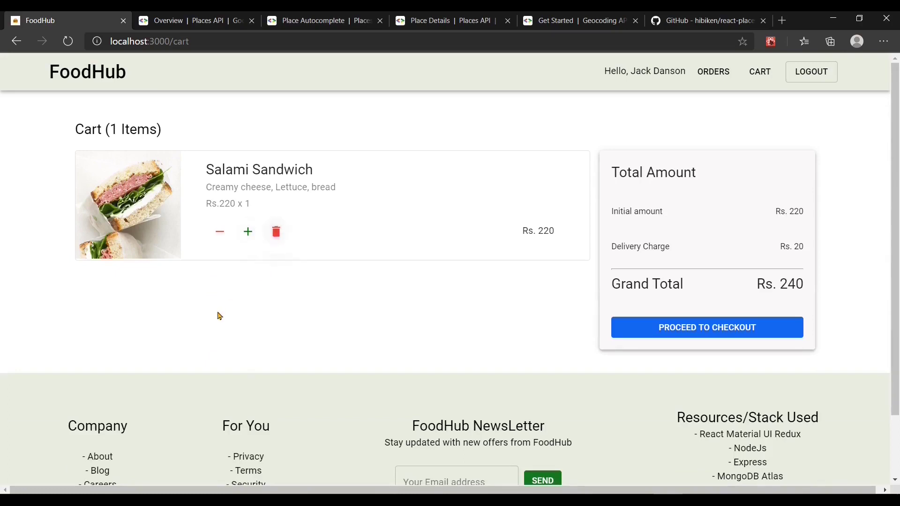
pyautogui.click(111, 77)
pyautogui.scroll(-10, 355, 308)
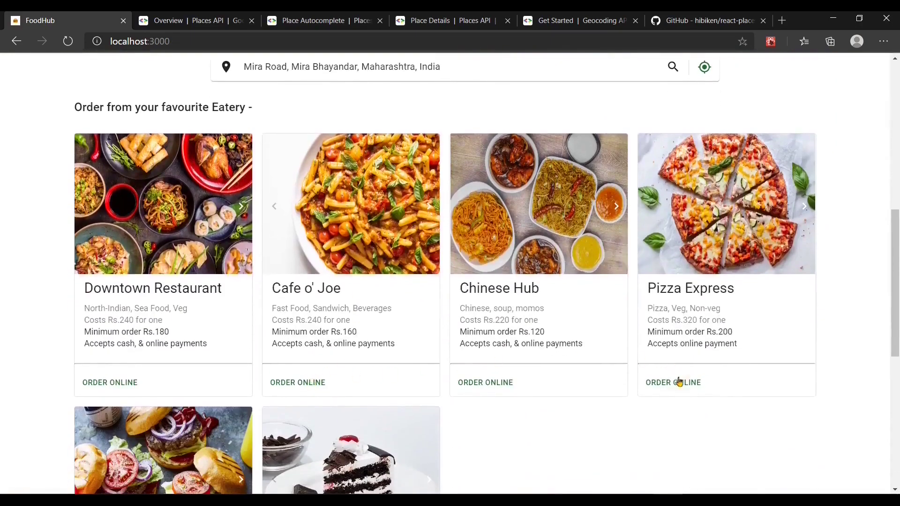
# Step: Add a Paneer Pizza from Pizza Express to the cart and view the Rs. 340 total
pyautogui.click(664, 383)
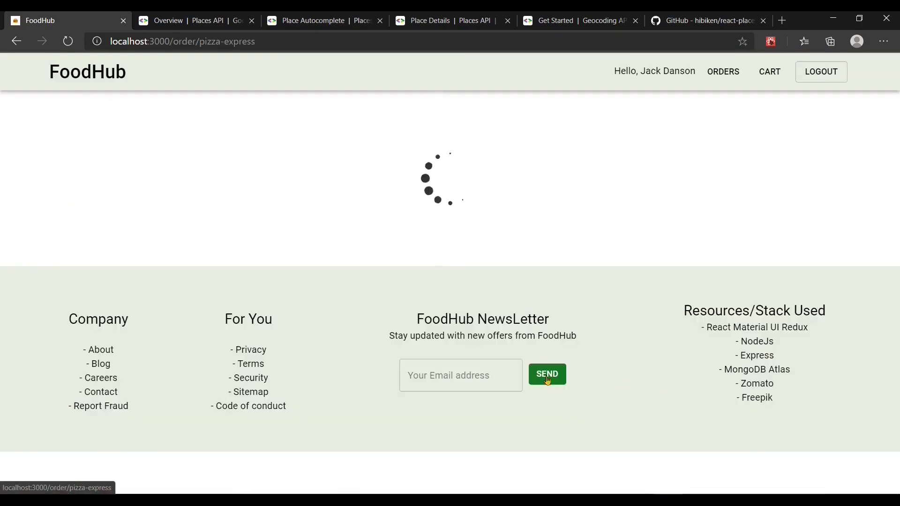
pyautogui.scroll(-6, 458, 346)
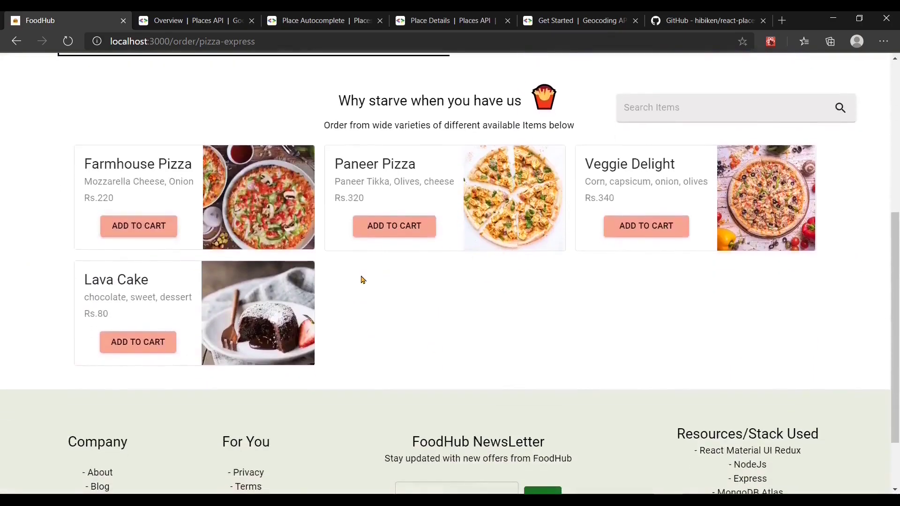
pyautogui.scroll(1, 366, 279)
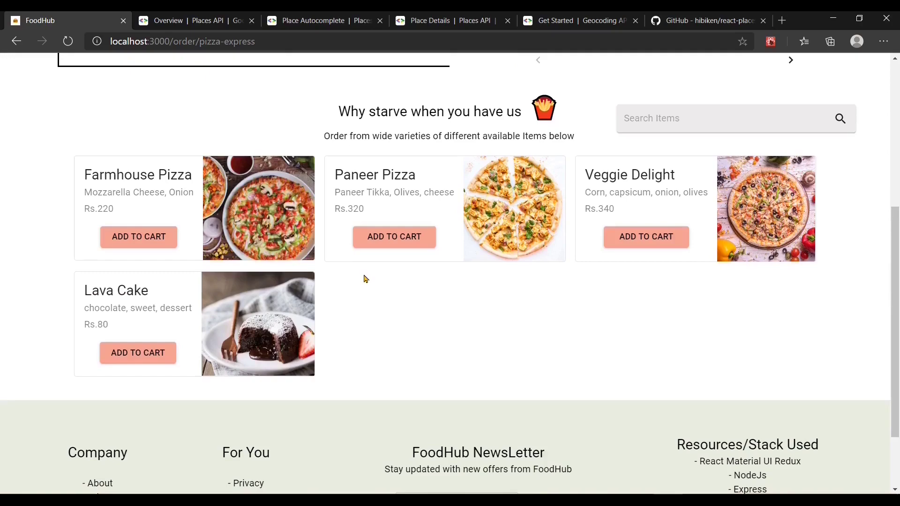
pyautogui.scroll(1, 366, 278)
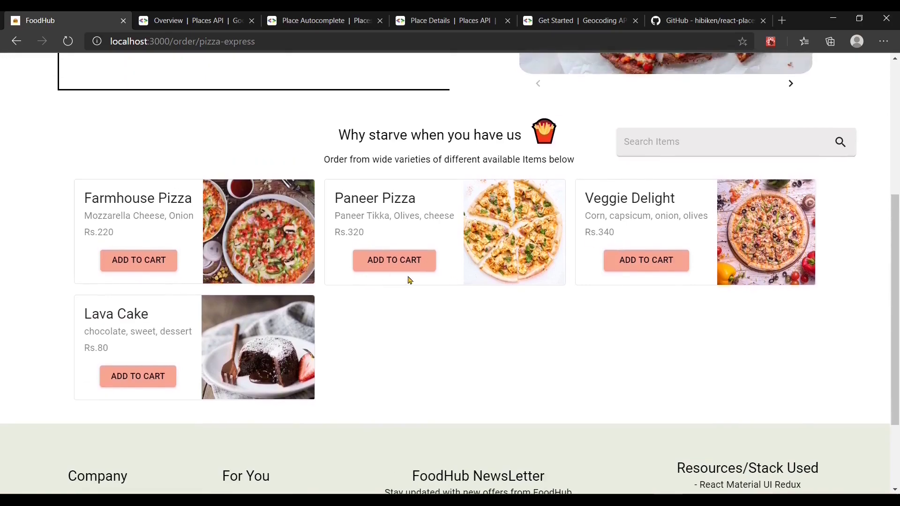
pyautogui.click(388, 260)
pyautogui.scroll(5, 649, 169)
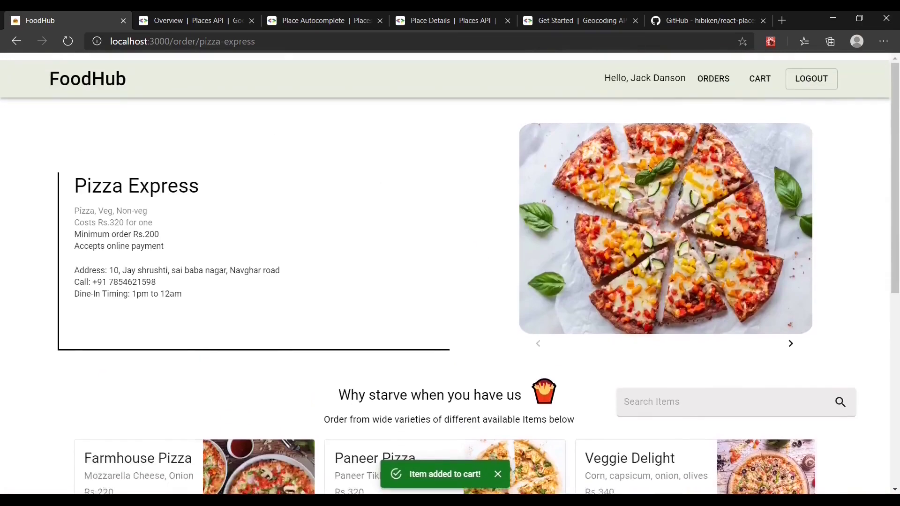
pyautogui.click(758, 73)
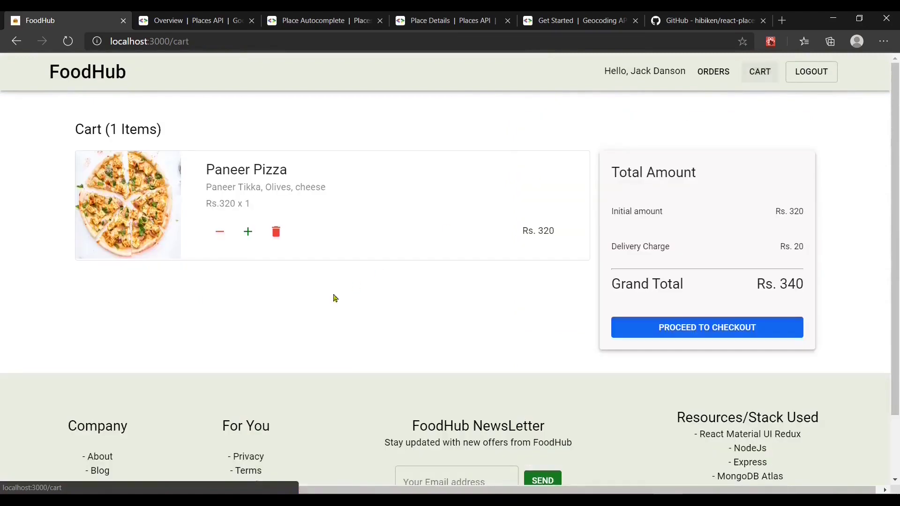
# Step: Increase Paneer Pizza to quantity 2 for a Rs. 660 total, then log out
pyautogui.click(247, 232)
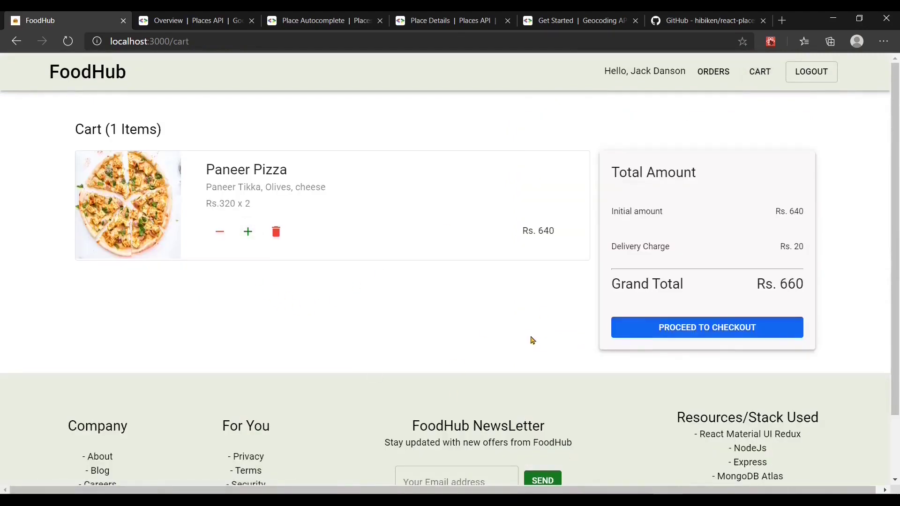
pyautogui.scroll(-2, 532, 341)
pyautogui.scroll(2, 533, 339)
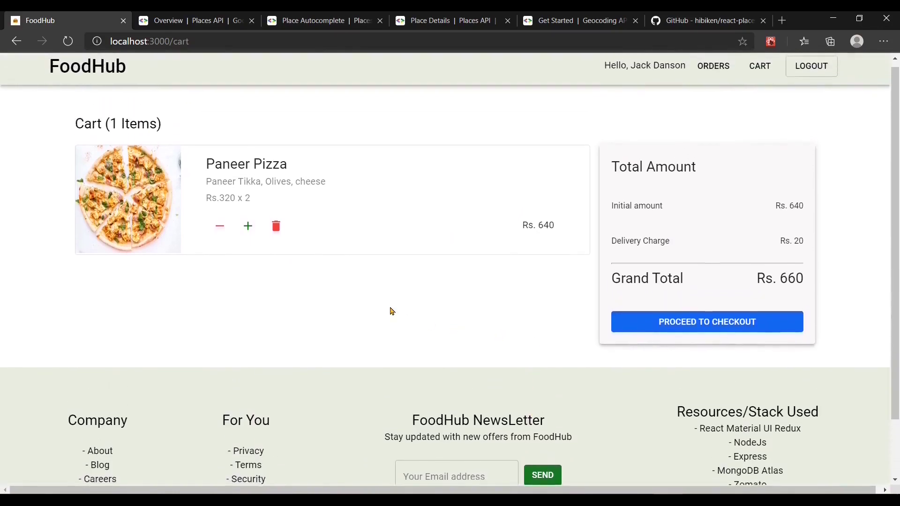
pyautogui.scroll(1, 392, 311)
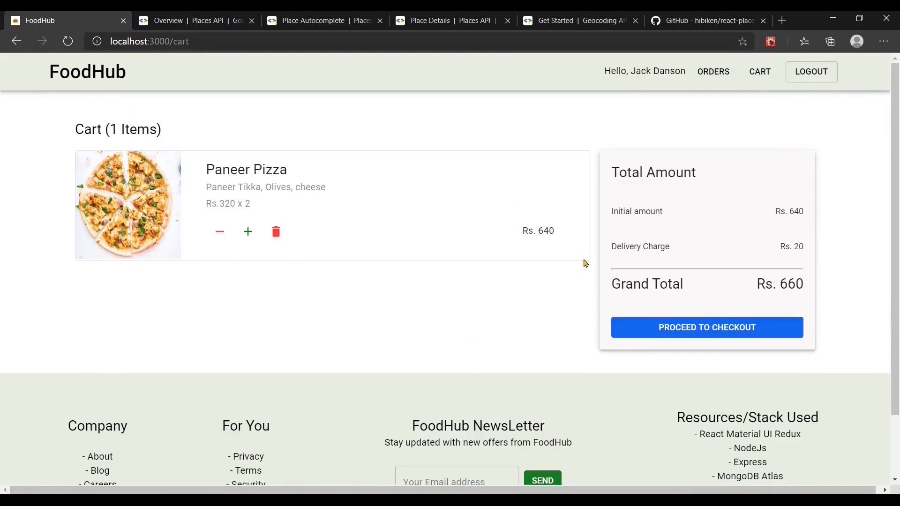
pyautogui.click(813, 69)
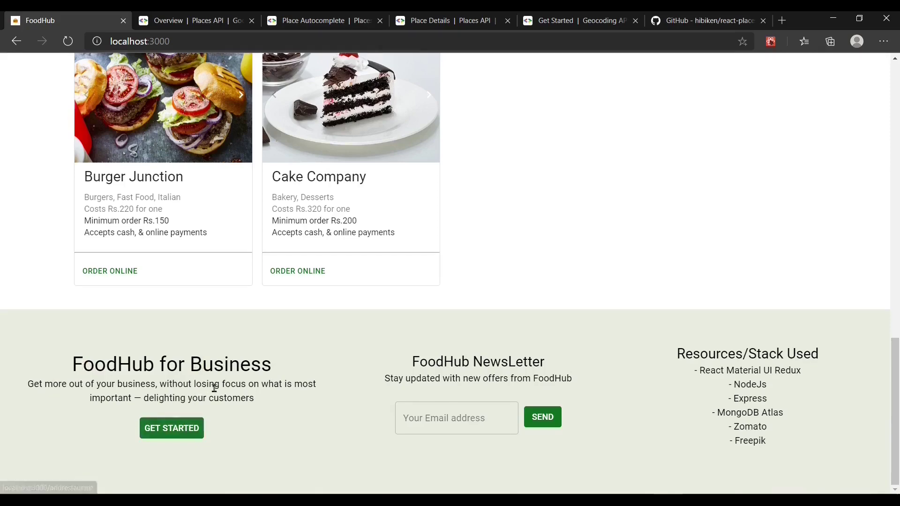
# Step: Open the FoodHub for Business Add a Restaurant form and review its fields, from name to password
pyautogui.click(189, 430)
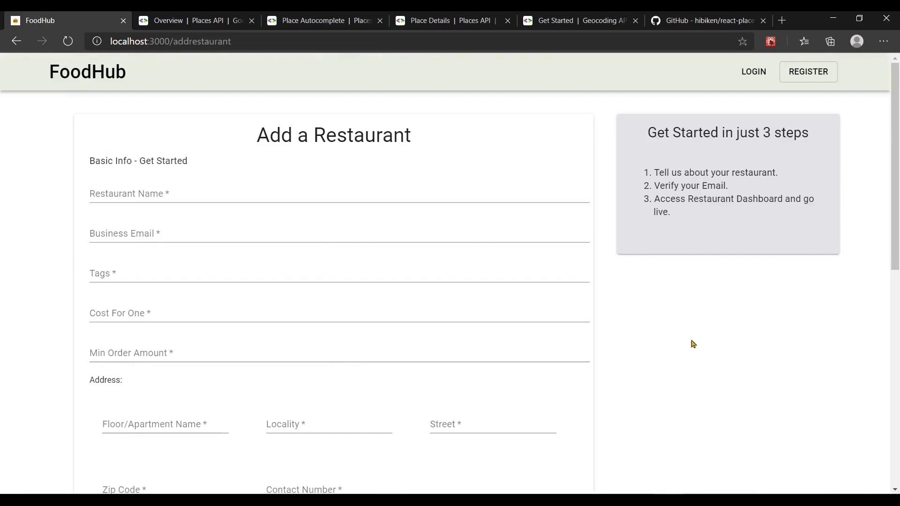
pyautogui.scroll(-8, 342, 263)
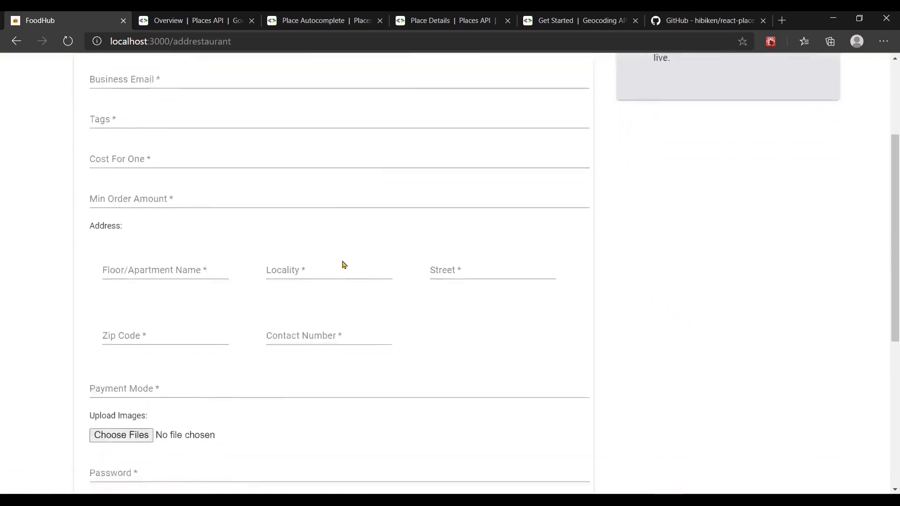
pyautogui.scroll(8, 342, 263)
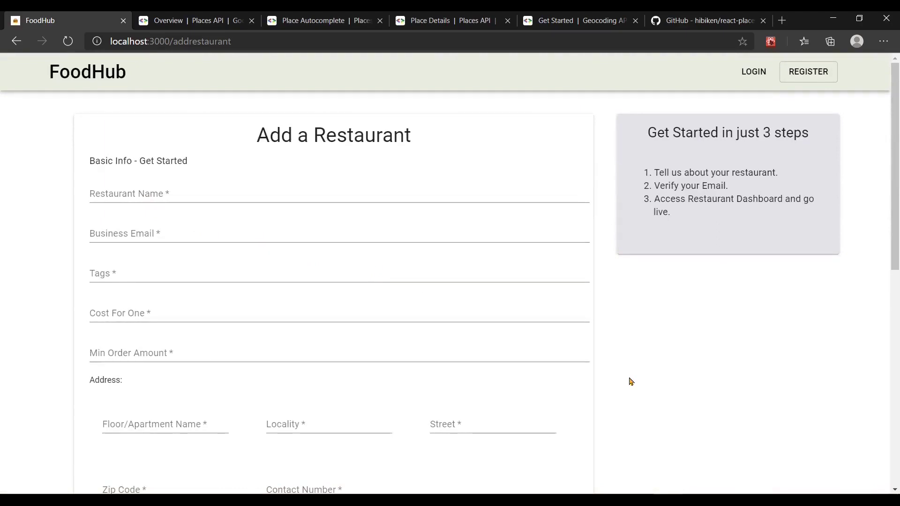
pyautogui.scroll(-4, 629, 378)
pyautogui.scroll(-2, 630, 382)
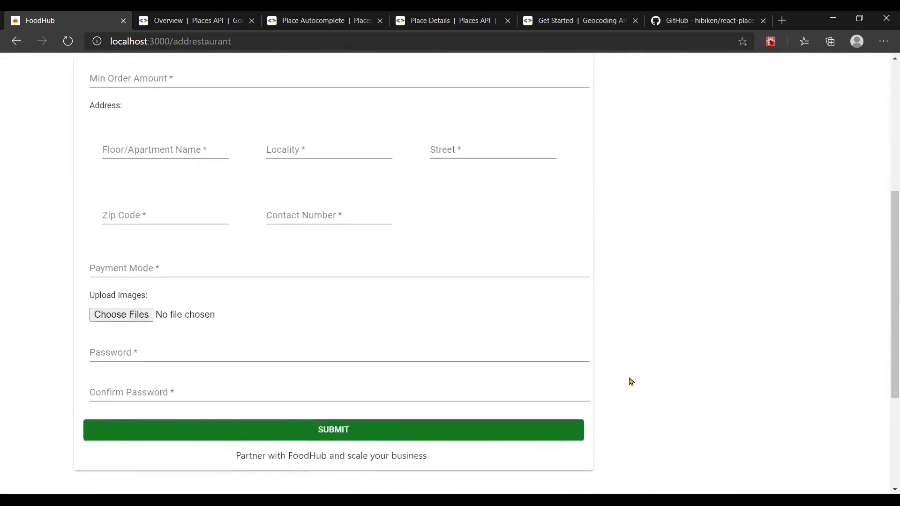
pyautogui.scroll(3, 205, 315)
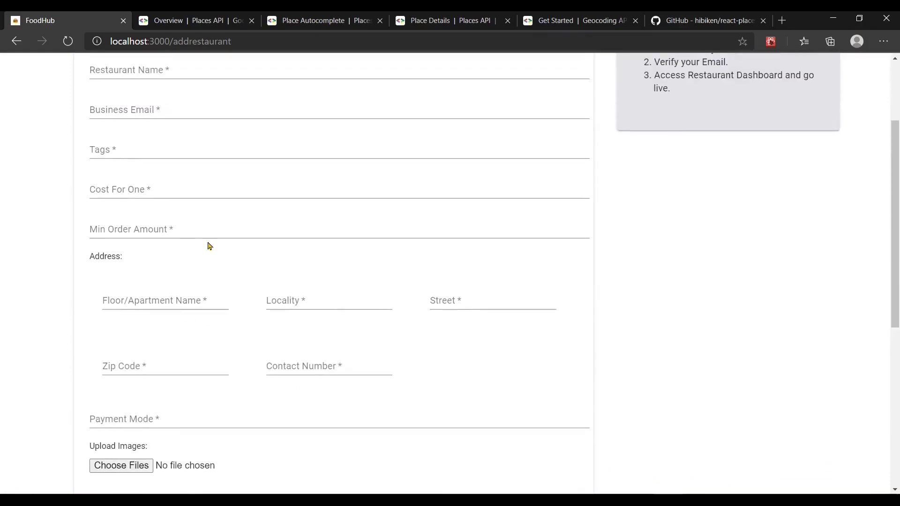
pyautogui.scroll(1, 186, 225)
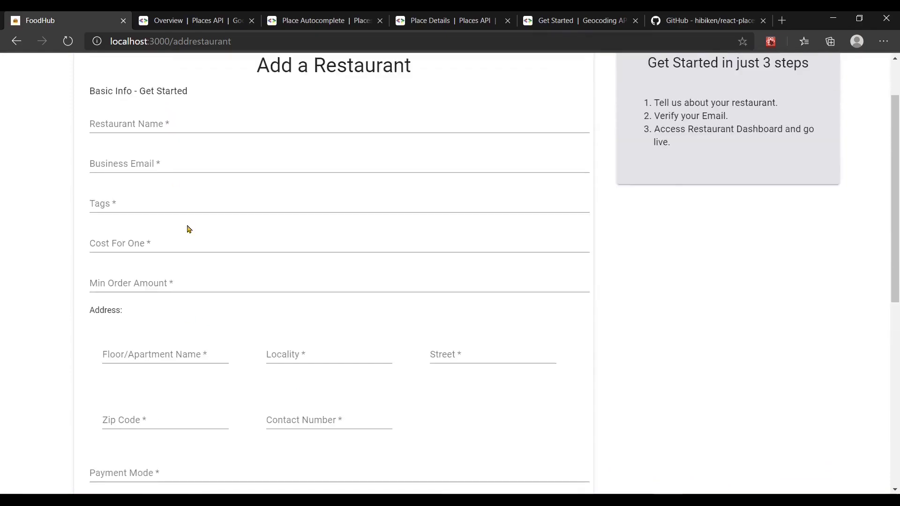
pyautogui.scroll(1, 195, 231)
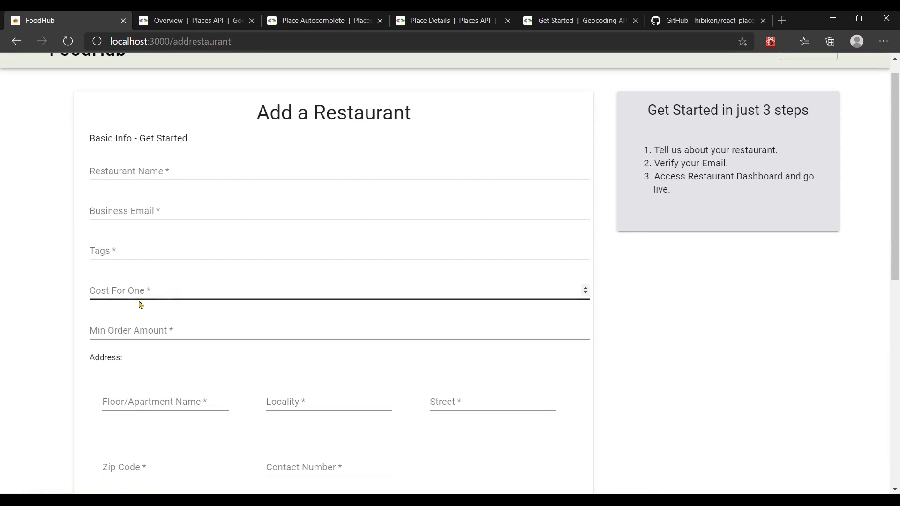
pyautogui.scroll(-1, 45, 288)
pyautogui.scroll(-3, 47, 289)
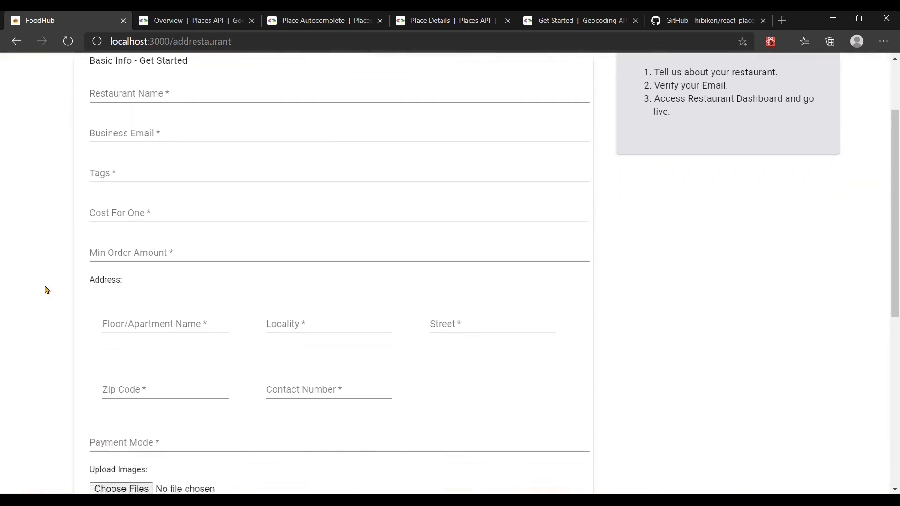
pyautogui.scroll(-2, 47, 289)
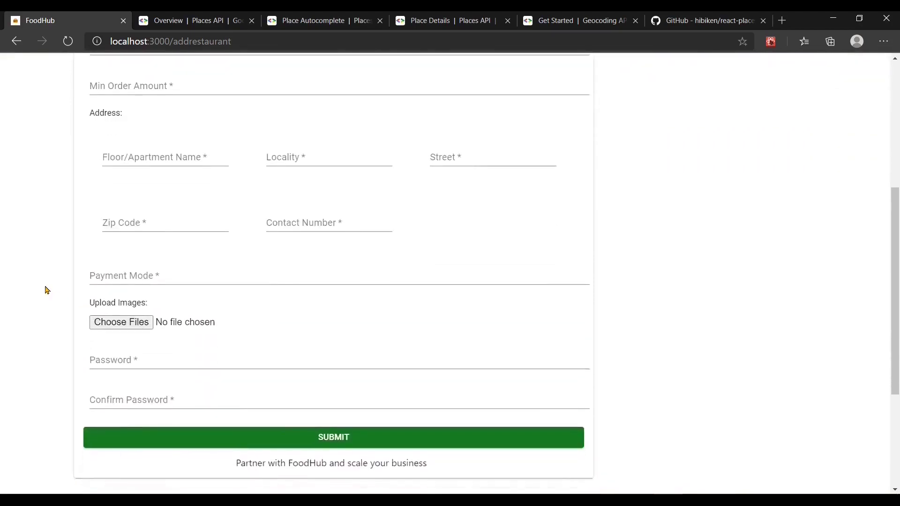
pyautogui.scroll(2, 204, 274)
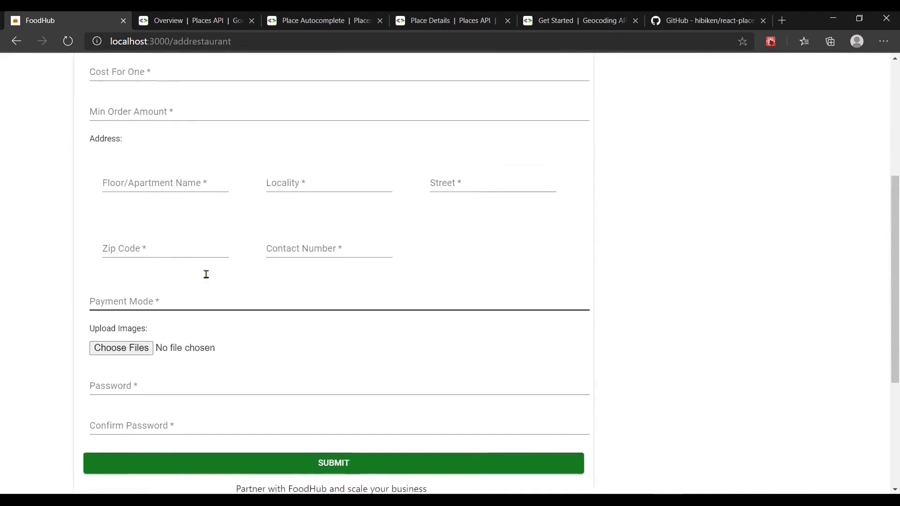
pyautogui.scroll(2, 206, 273)
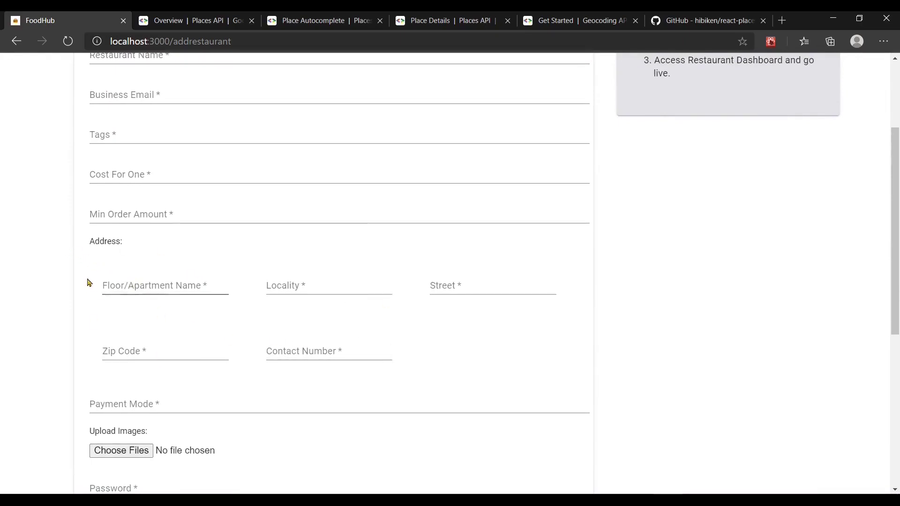
pyautogui.click(580, 28)
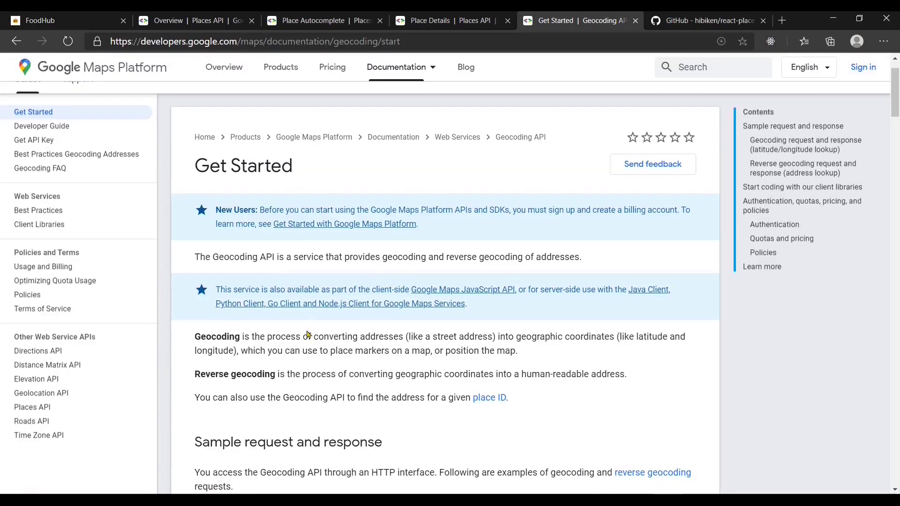
pyautogui.click(94, 17)
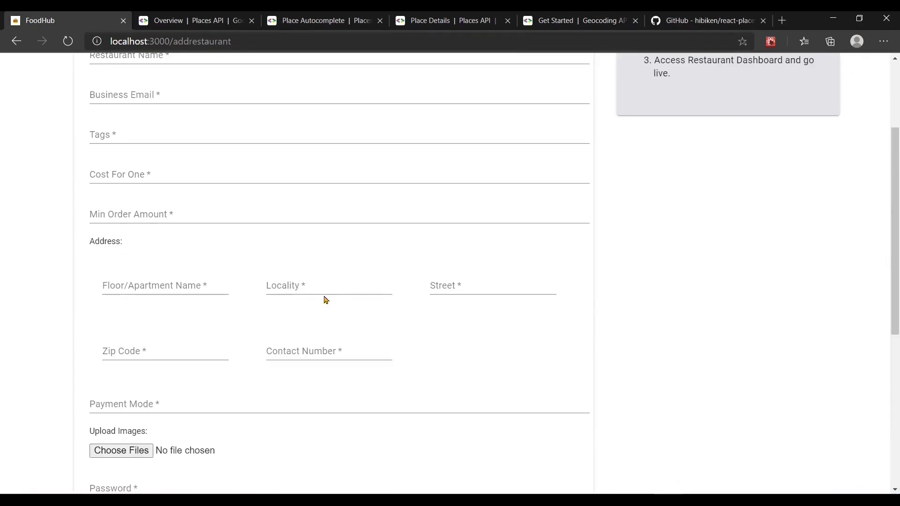
pyautogui.click(580, 20)
pyautogui.moveTo(396, 67)
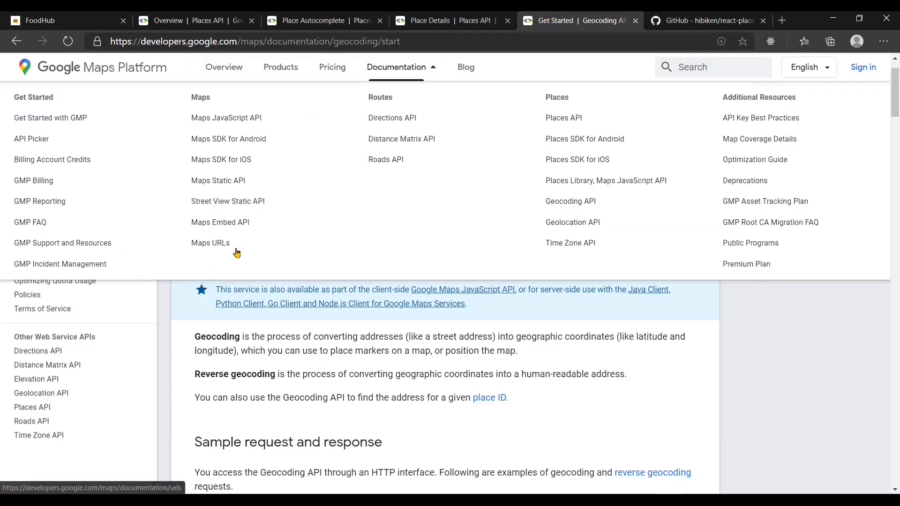
pyautogui.scroll(-1, 277, 364)
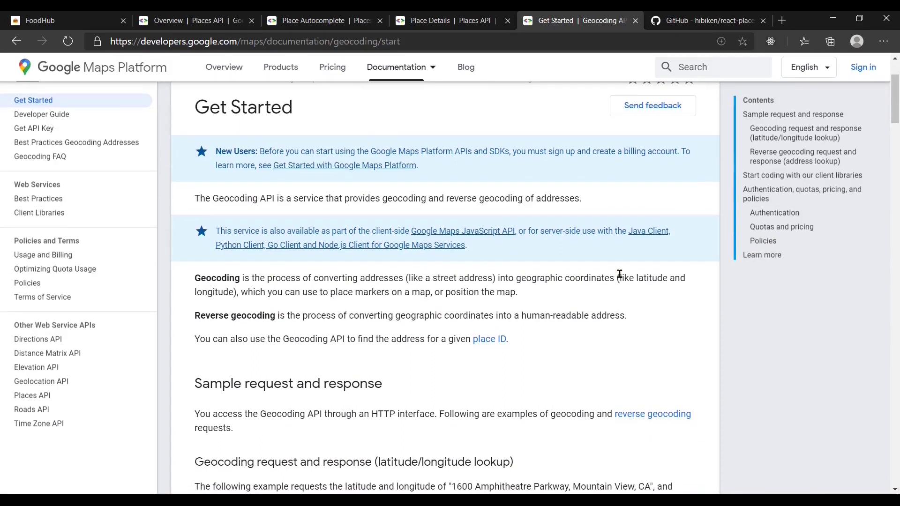
pyautogui.click(71, 20)
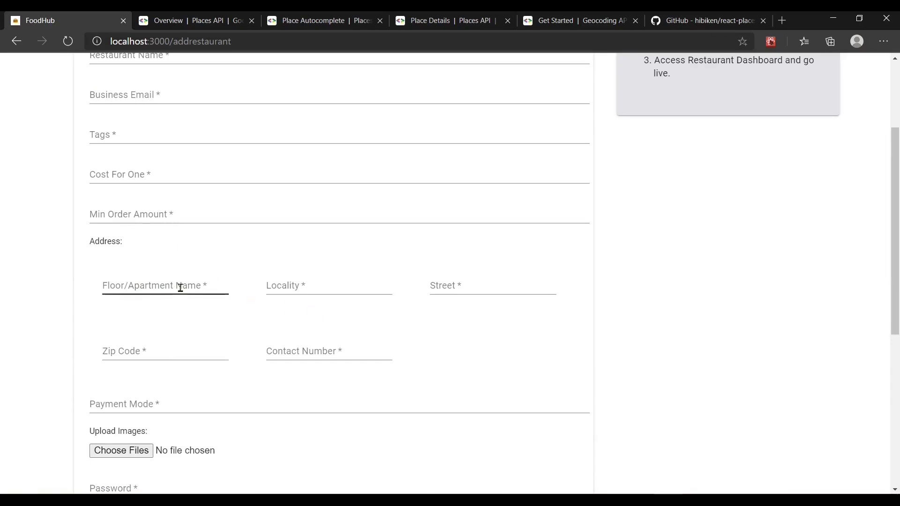
pyautogui.click(447, 288)
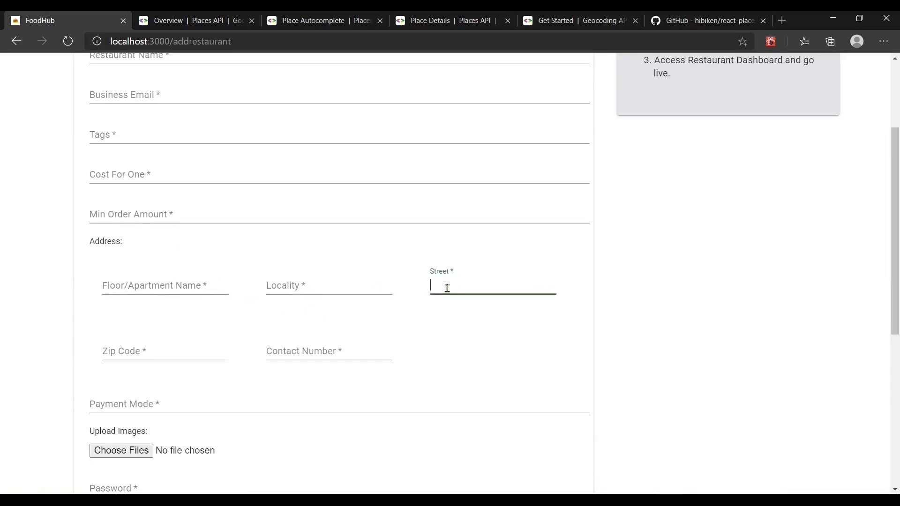
pyautogui.click(297, 348)
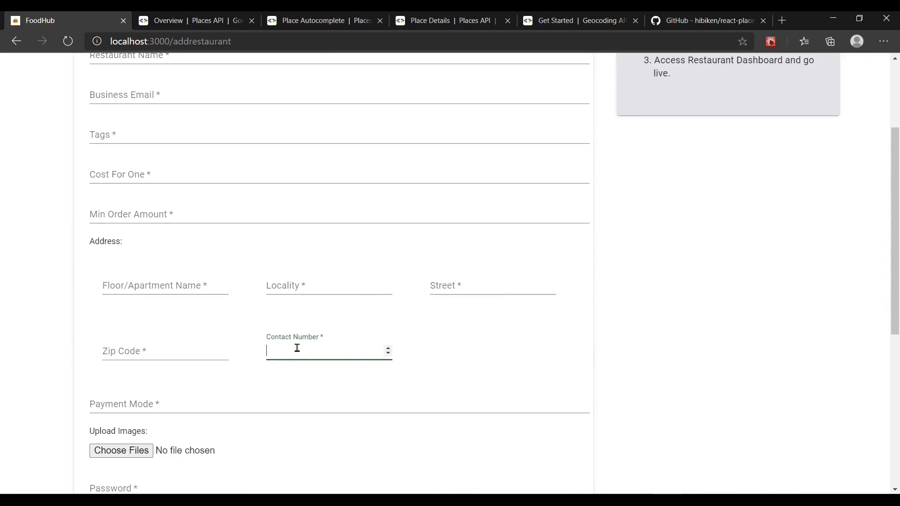
pyautogui.click(158, 352)
pyautogui.click(166, 284)
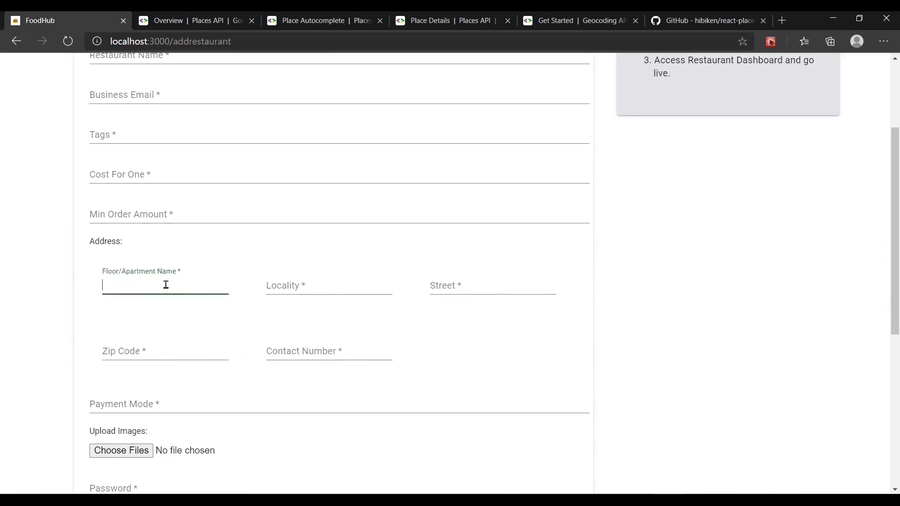
pyautogui.click(287, 286)
pyautogui.click(438, 285)
pyautogui.click(296, 346)
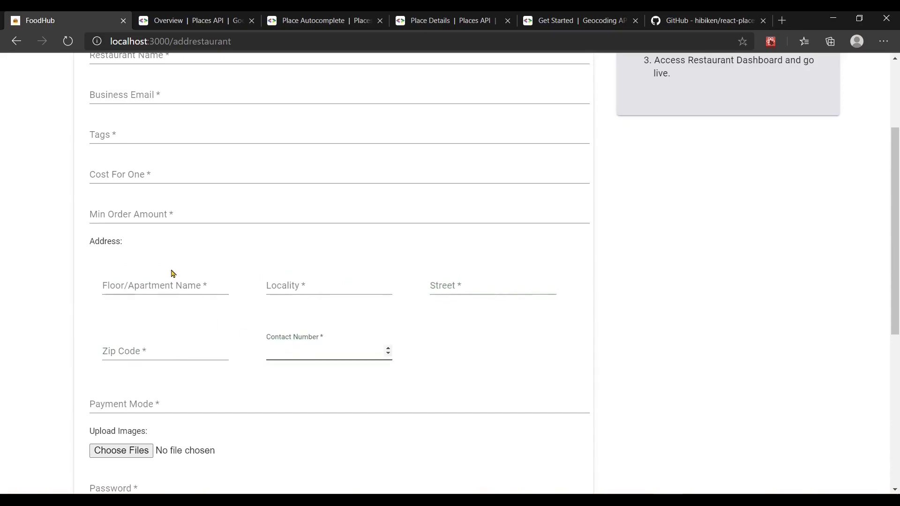
pyautogui.click(167, 285)
pyautogui.scroll(3, 319, 295)
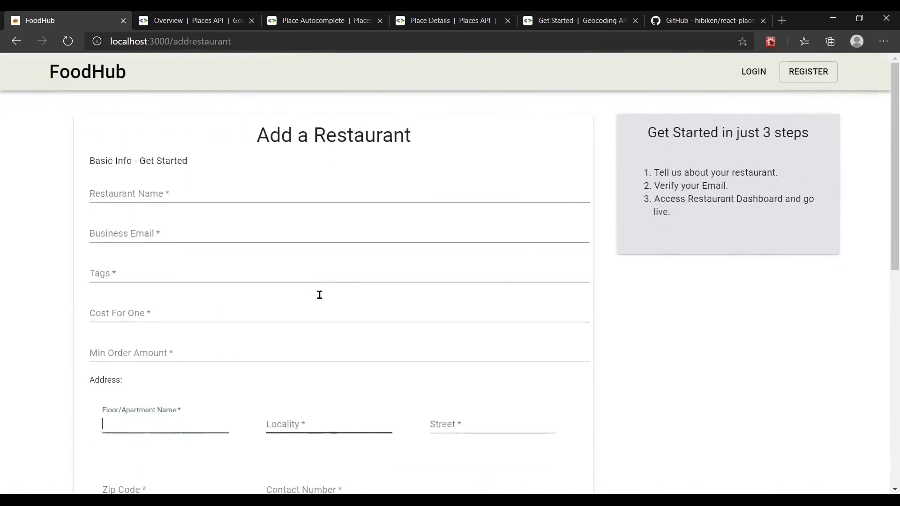
pyautogui.scroll(-3, 438, 251)
pyautogui.scroll(3, 437, 251)
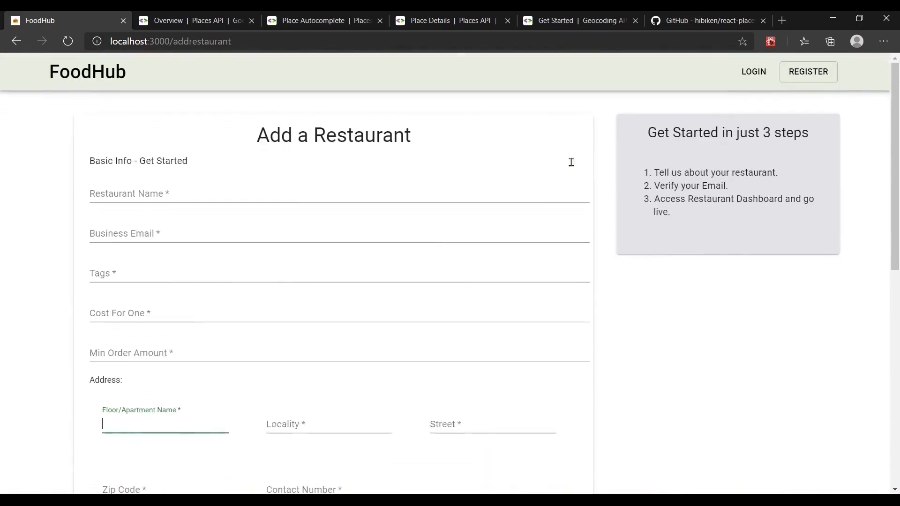